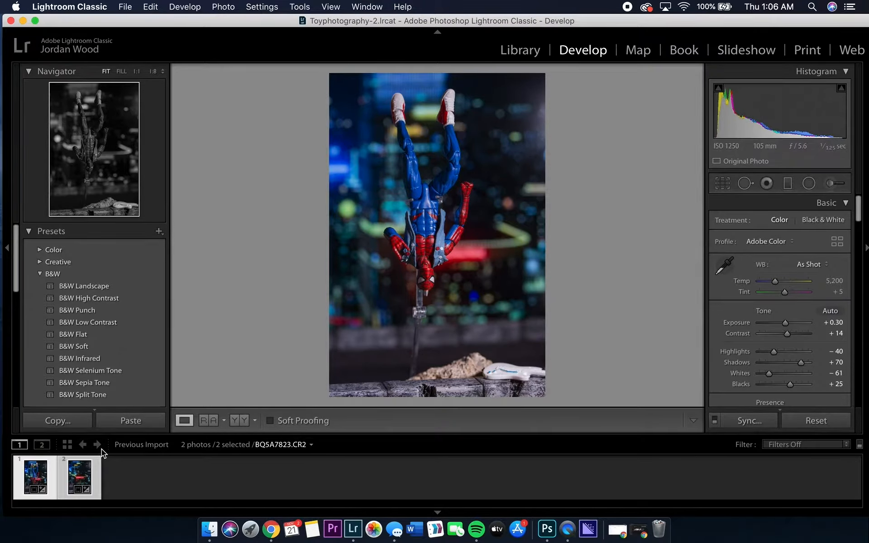
Compare the Spider-Man figure photo with the empty background photo in the filmstrip.
left_click(83, 466)
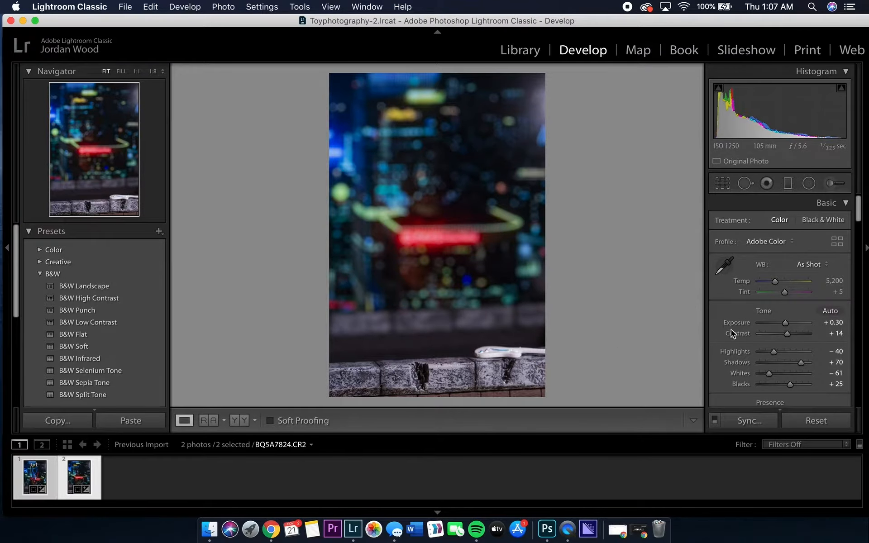
left_click(28, 484)
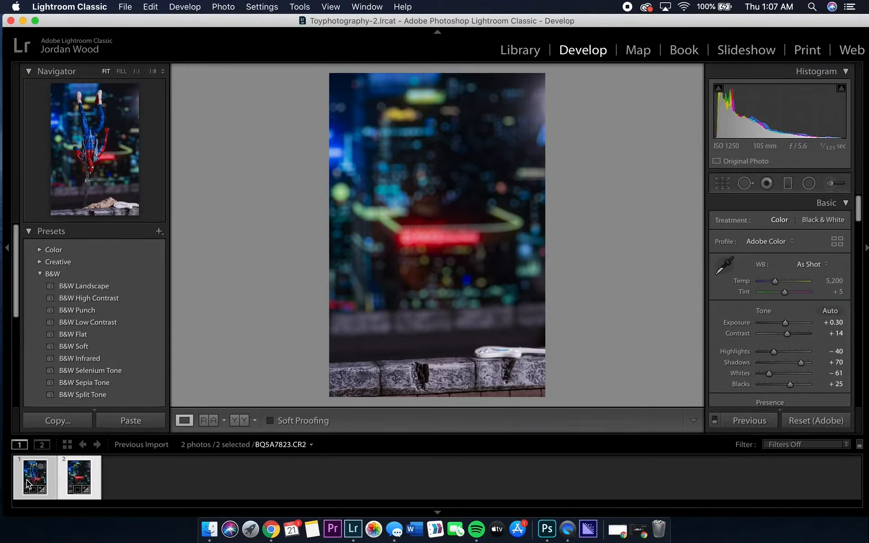
right_click(28, 483)
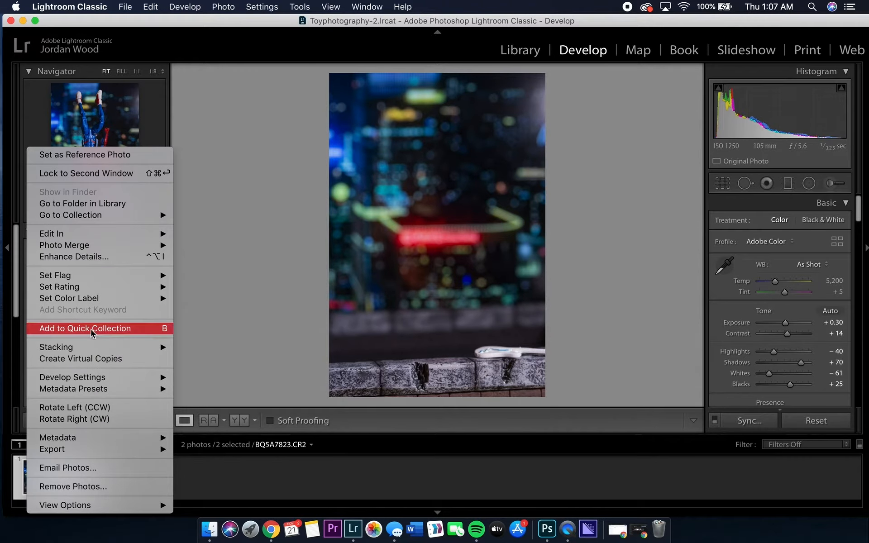
left_click(224, 475)
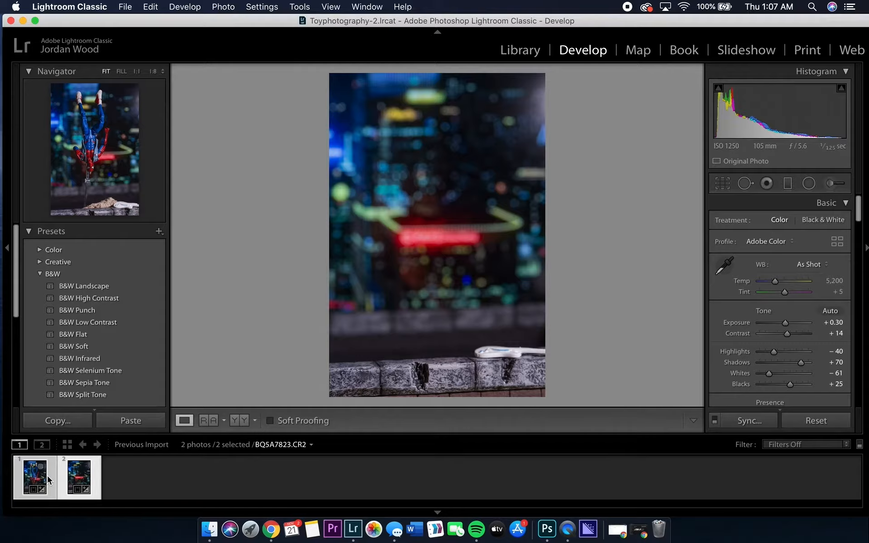
Switch to Photoshop and copy the figure photo from BQ5A7823.CR2 into BQ5A7824.CR2 as a new layer above the background.
key("ctrl+Up")
left_click(68, 317)
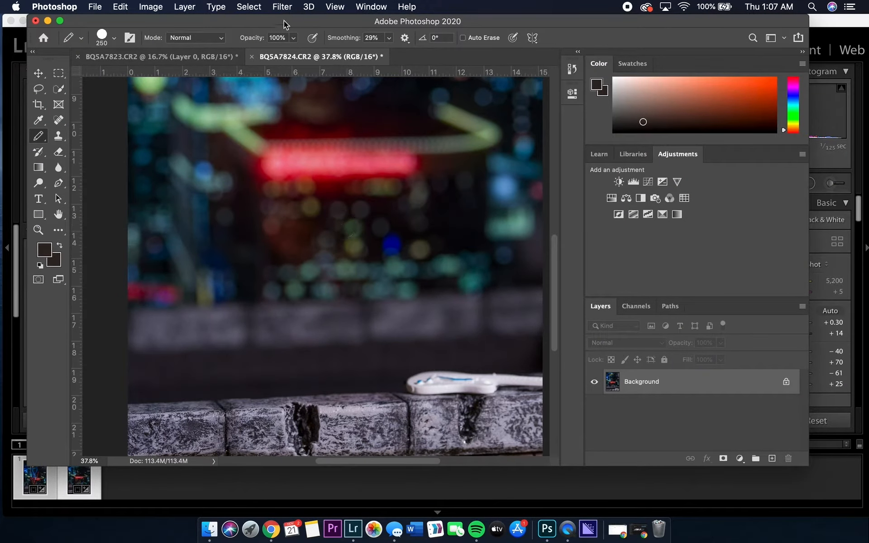
left_click(201, 58)
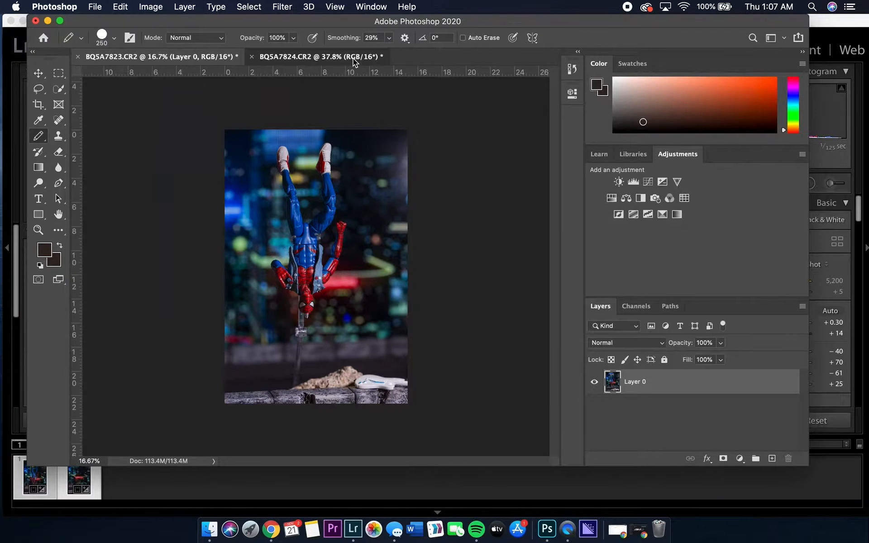
left_click(317, 57)
left_click_drag(525, 211, 528, 213)
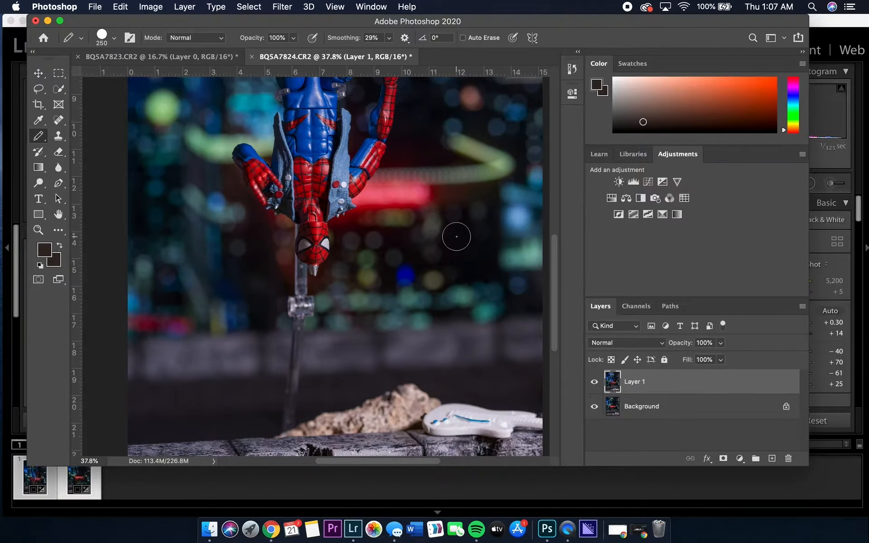
Try a lower opacity on Layer 1 and return it to 100%.
scroll(457, 236, "up", 5)
scroll(457, 236, "down", 3)
scroll(458, 236, "down", 10)
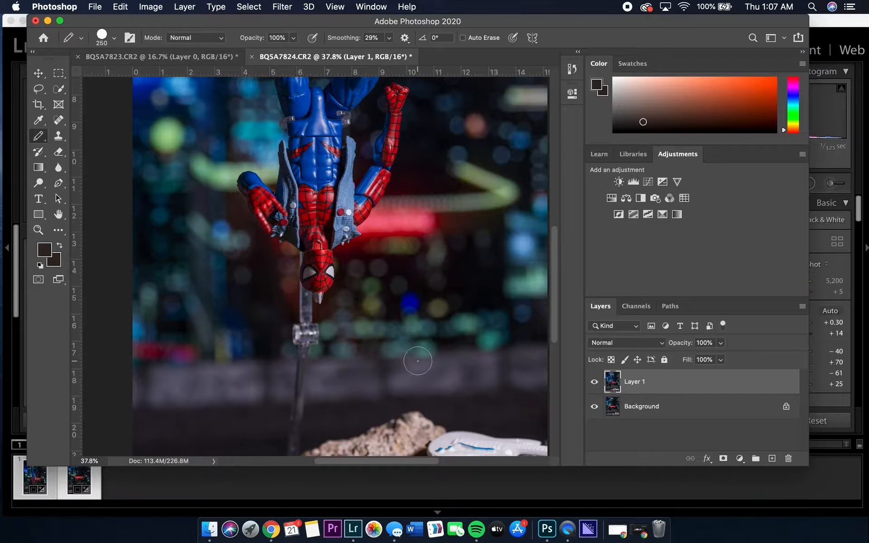
scroll(505, 337, "down", 5)
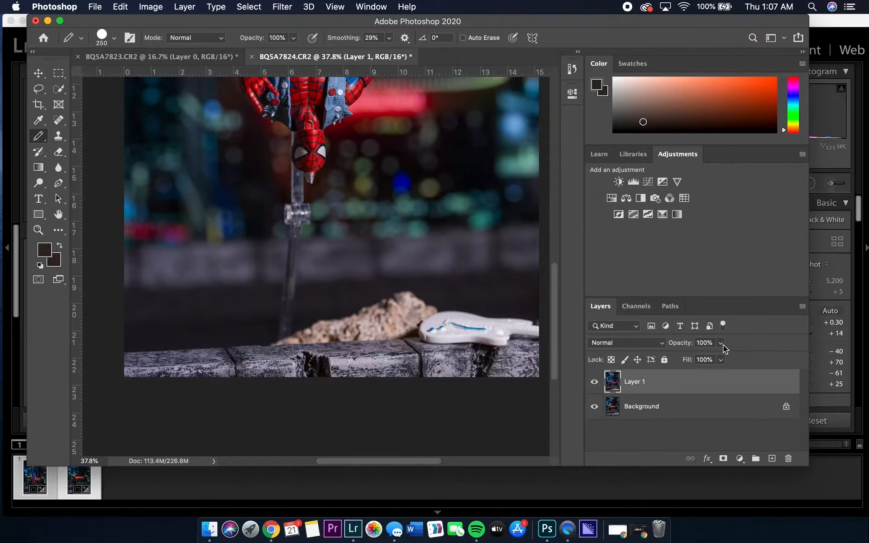
left_click(721, 360)
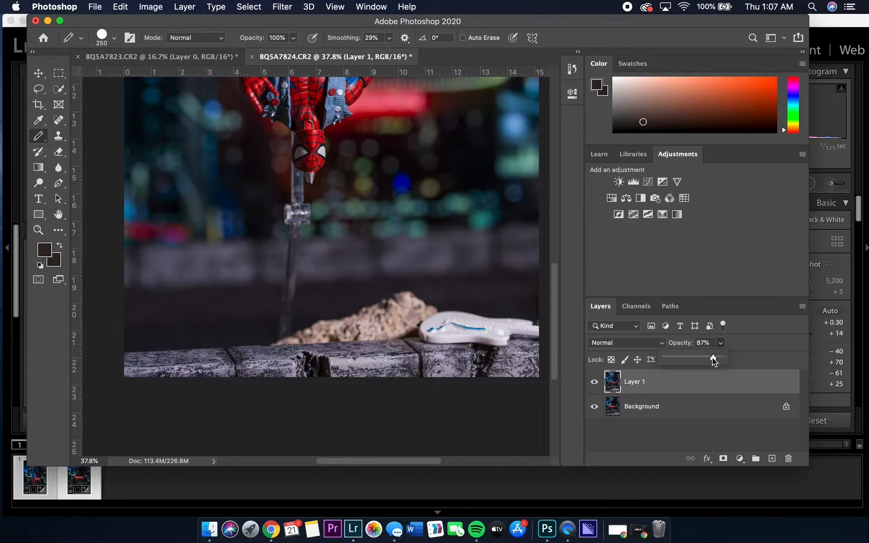
left_click_drag(702, 359, 733, 359)
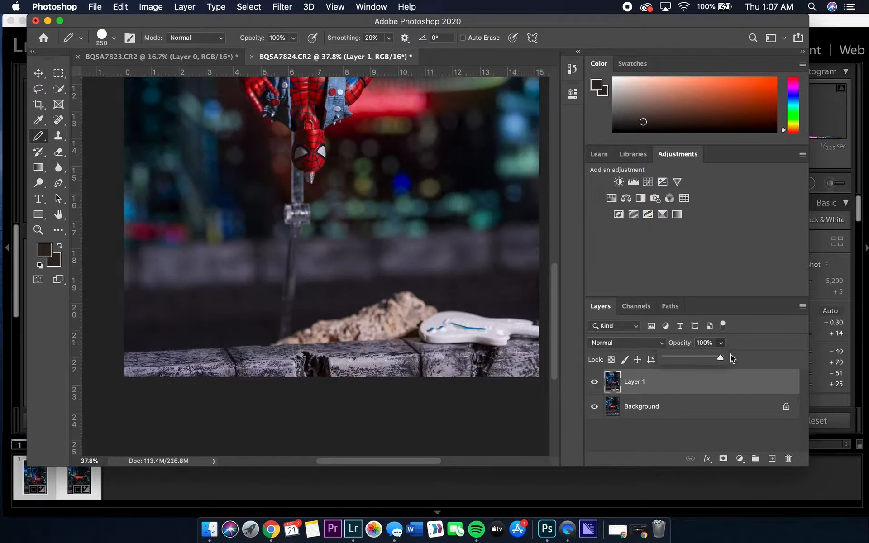
Duplicate the Background layer beneath Layer 1.
key("v")
left_click(699, 412)
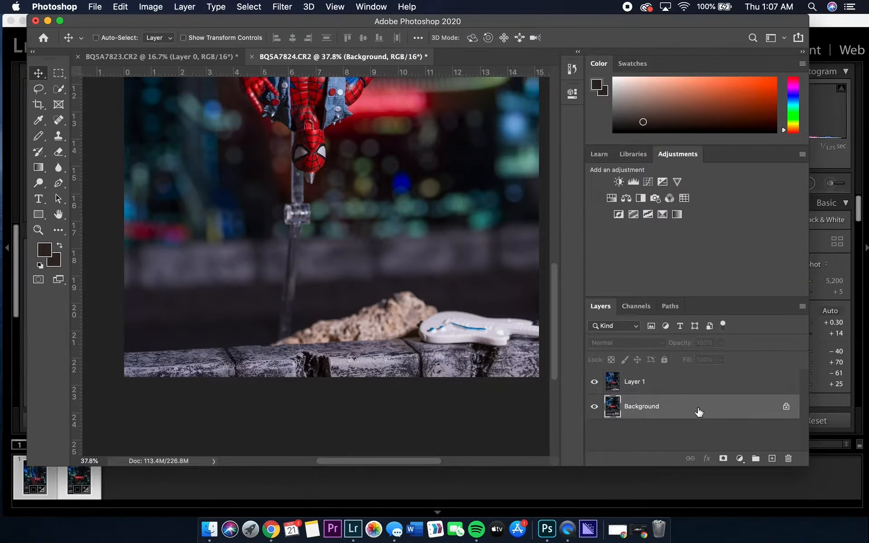
key("super+j")
Set Layer 1's opacity to 57% and move it up until its stone ledge lines up with the ledge in the background photo.
left_click(672, 387)
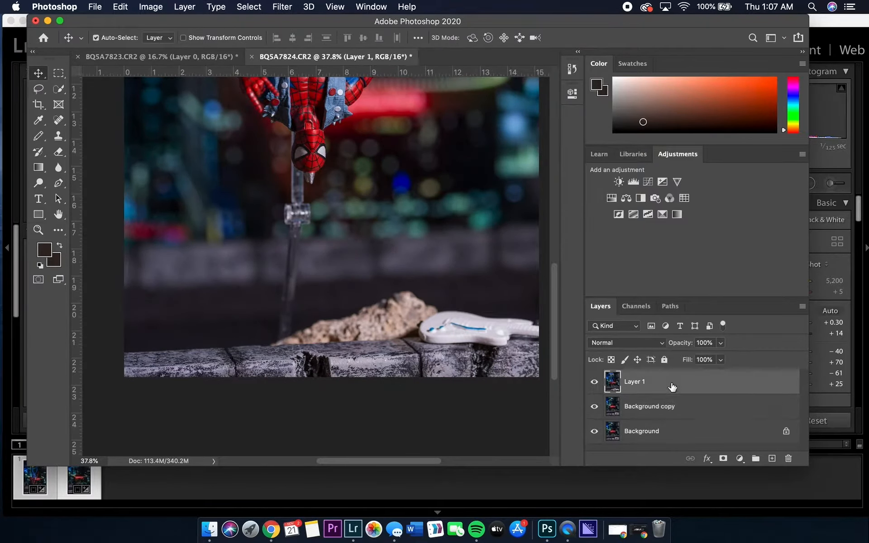
left_click(721, 343)
left_click_drag(720, 357, 697, 357)
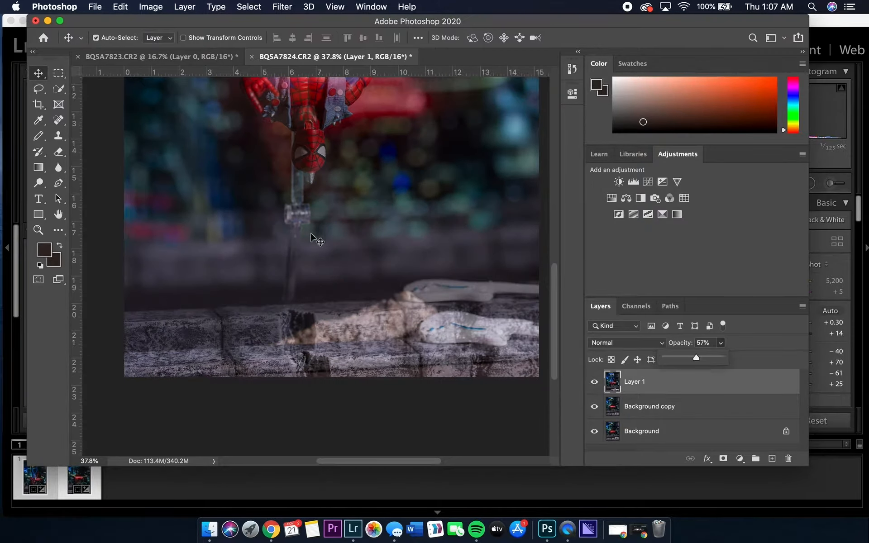
left_click_drag(352, 202, 352, 180)
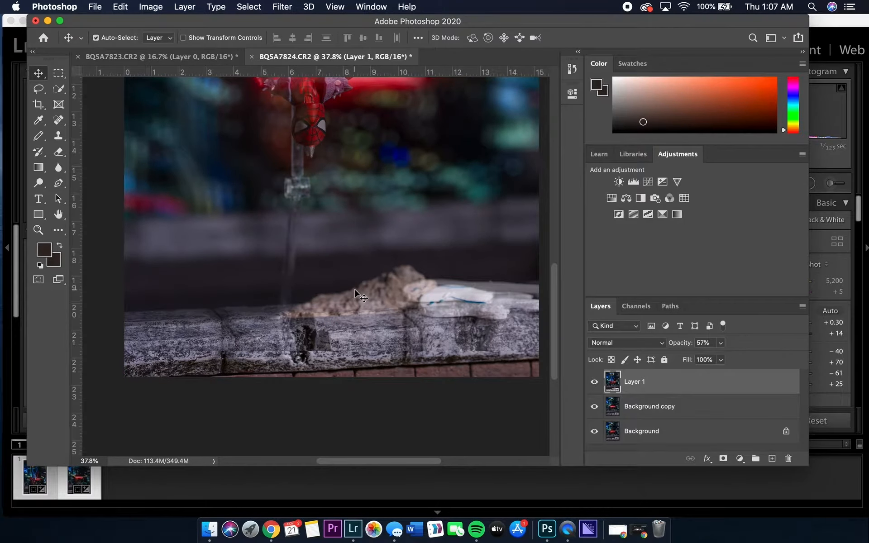
scroll(356, 294, "down", 5)
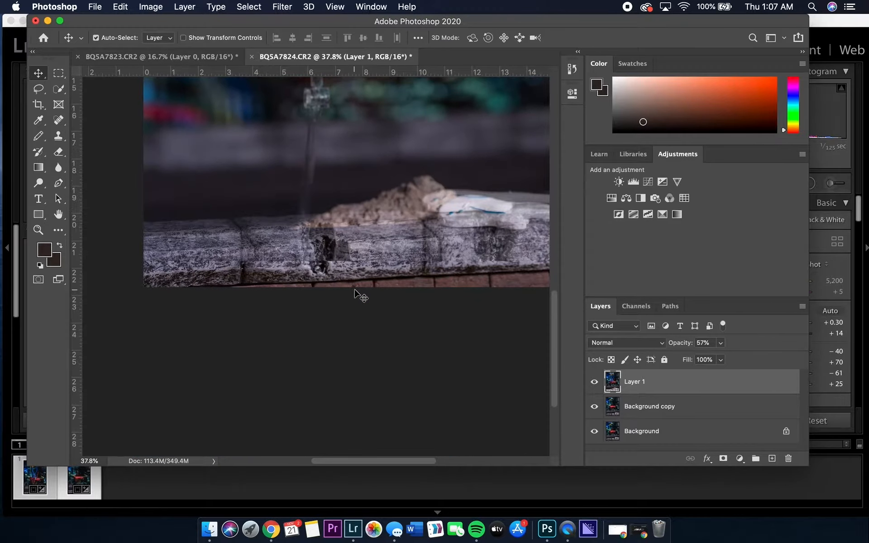
scroll(355, 295, "up", 3)
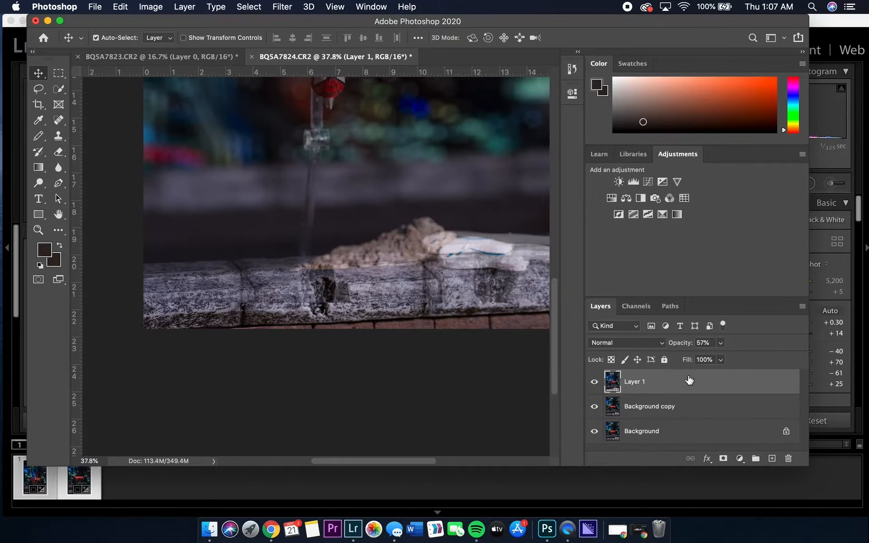
Restore Layer 1's opacity to 100% and add a layer mask to it for painting with the black Pencil tool.
left_click_drag(720, 355, 757, 361)
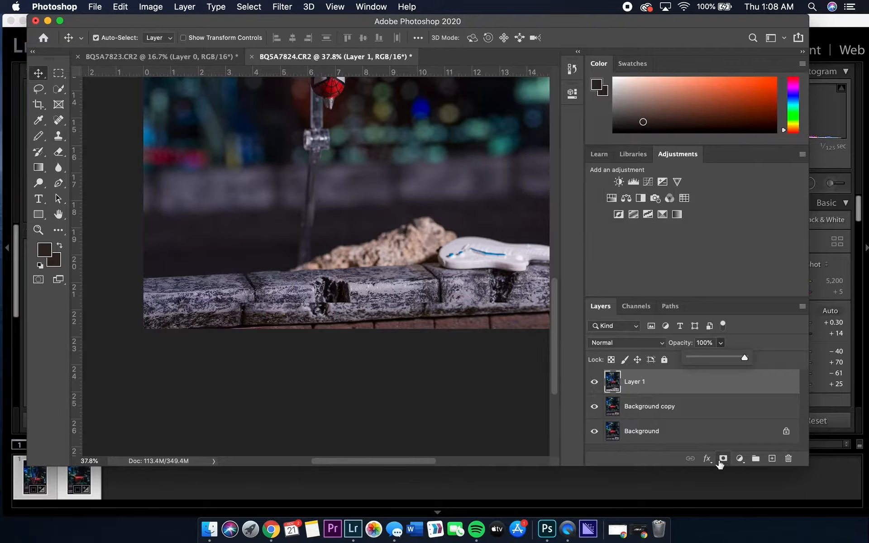
left_click(722, 459)
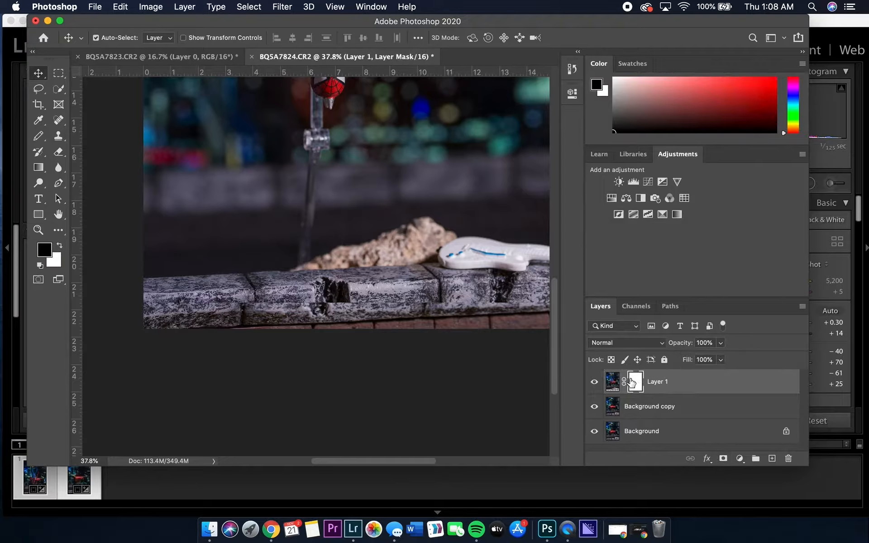
key("b")
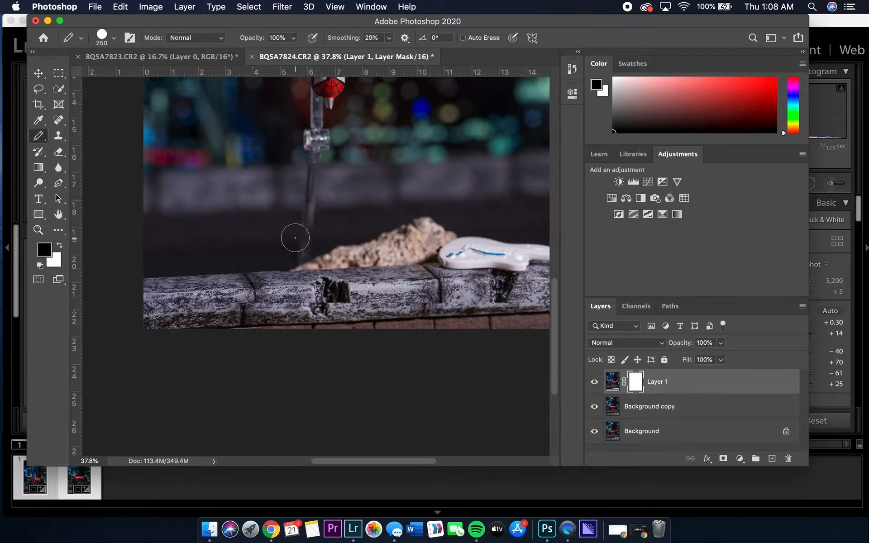
Try masking out the clear stand with Pencil strokes at 100% and 85% opacity, and undo those strokes.
mouse_move(315, 185)
left_mouse_down()
mouse_move(305, 181)
mouse_move(316, 178)
mouse_move(305, 180)
mouse_move(312, 196)
mouse_move(303, 211)
mouse_move(359, 210)
mouse_move(306, 217)
mouse_move(296, 247)
mouse_move(305, 237)
left_mouse_up()
mouse_move(317, 182)
left_mouse_down()
mouse_move(316, 133)
mouse_move(304, 123)
mouse_move(322, 131)
left_mouse_up()
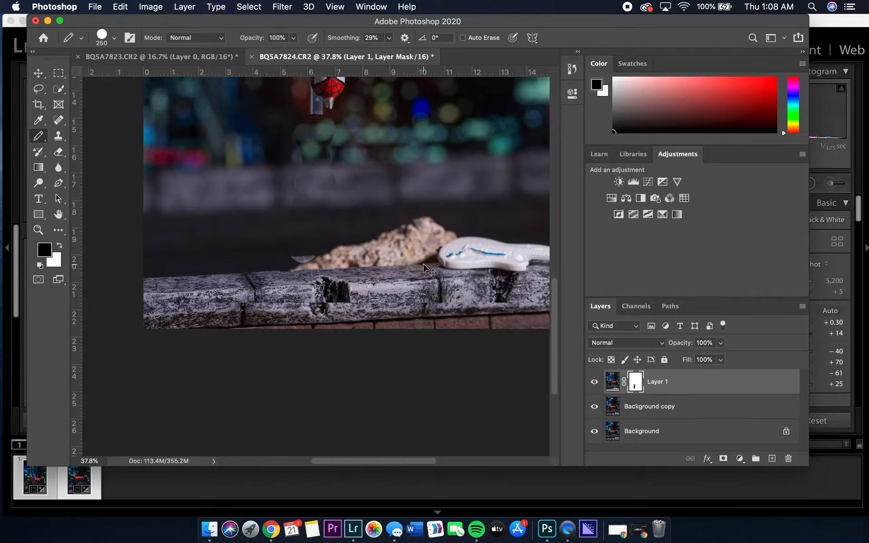
key("super+z")
key("super+z")
key("super+z")
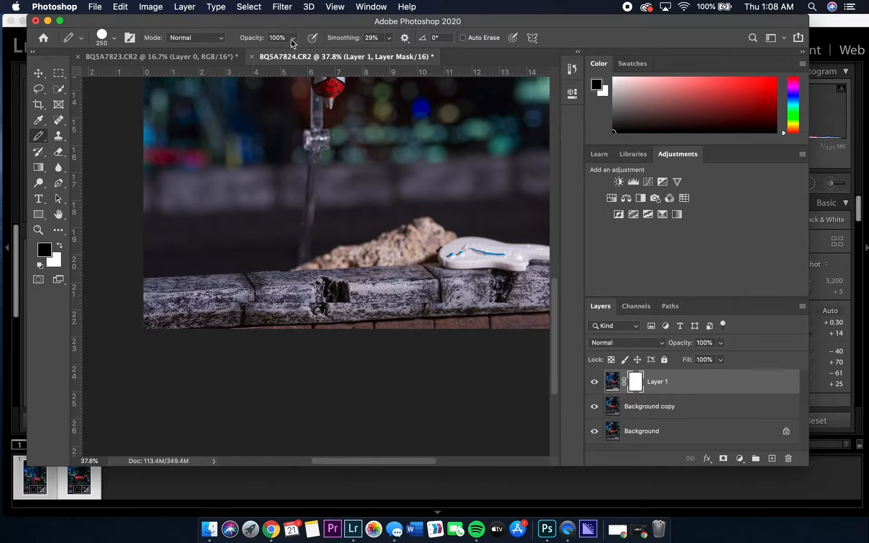
left_click(293, 39)
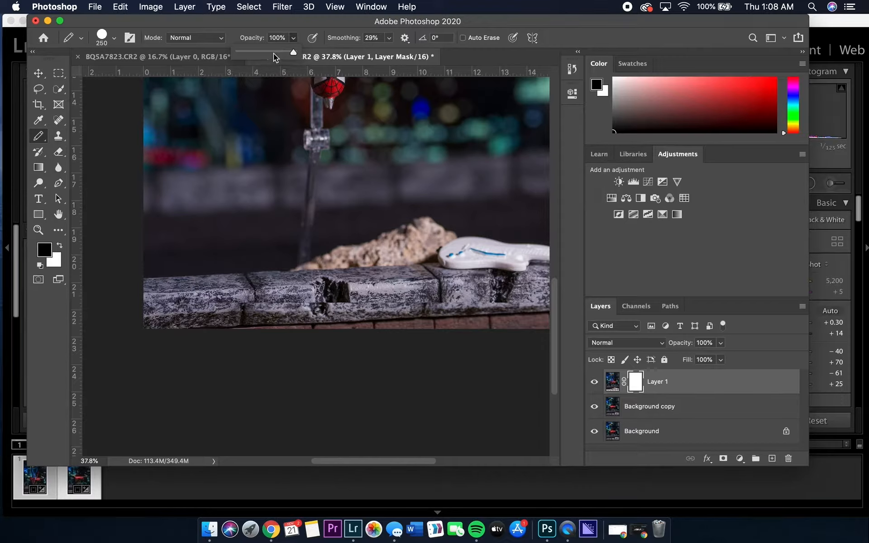
left_click_drag(278, 51, 285, 51)
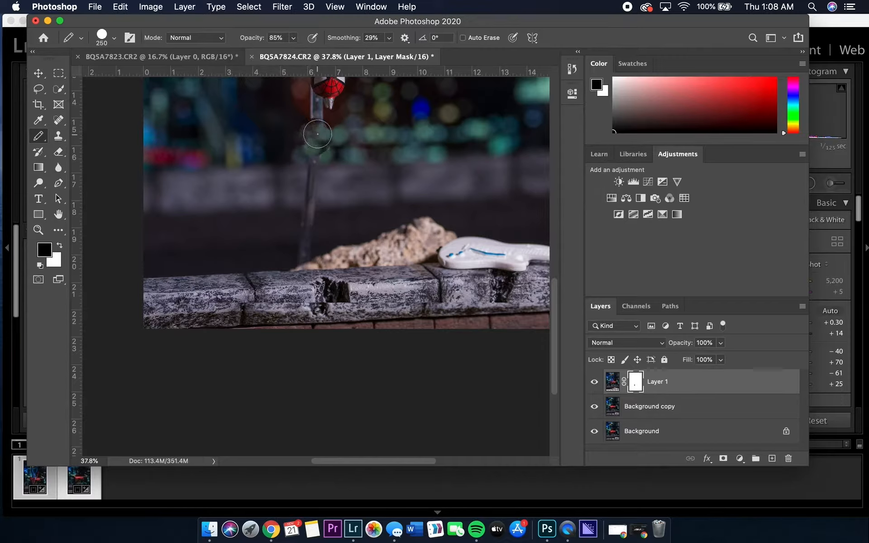
key("super+z")
Set the Pencil opacity to 45% and paint black on Layer 1's mask over the clear stand below the figure's head.
left_click(293, 39)
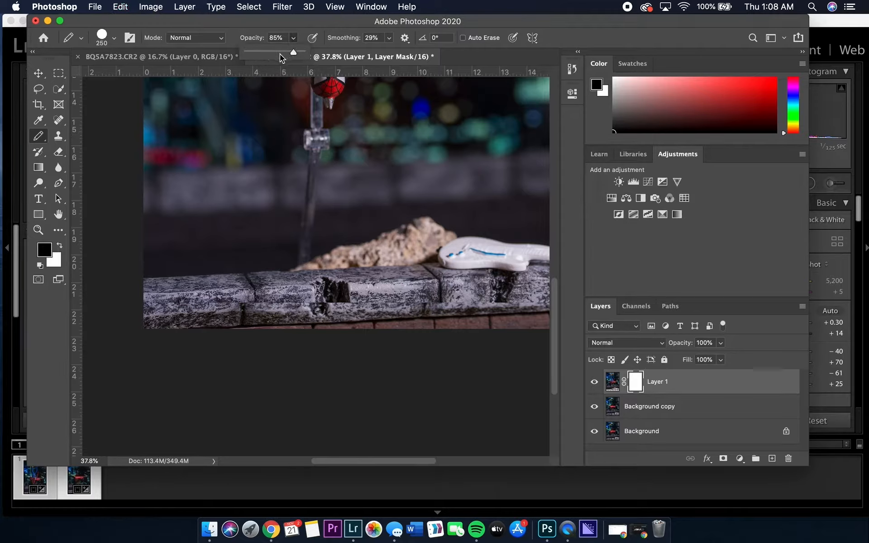
left_click(316, 138)
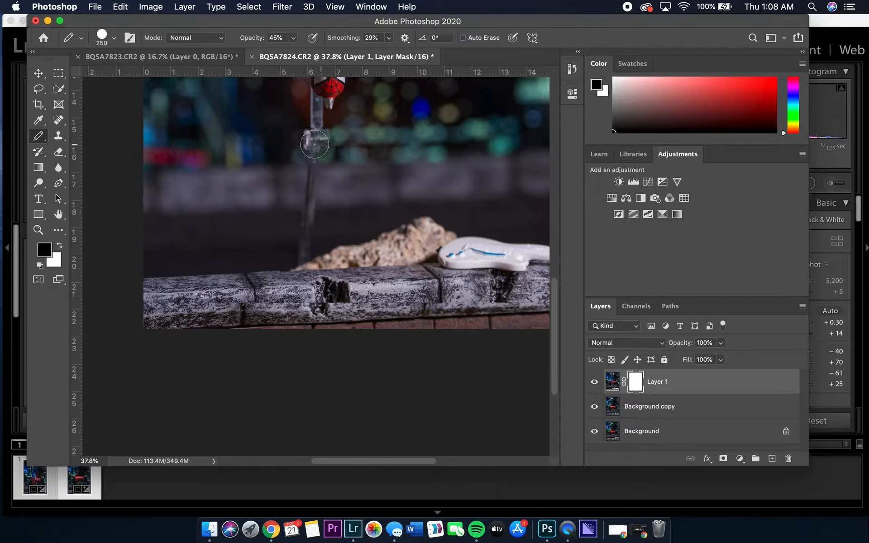
mouse_move(317, 139)
left_mouse_down()
mouse_move(314, 110)
mouse_move(302, 251)
mouse_move(310, 212)
left_mouse_up()
Mask out the rock and the upper ledge beneath it on Layer 1, raising the Pencil opacity to 61%.
left_click_drag(402, 233, 367, 247)
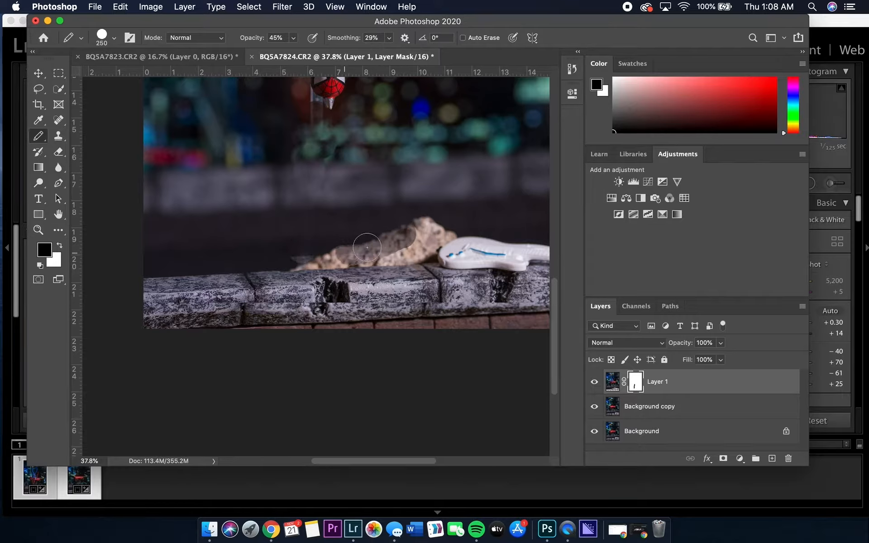
left_click(292, 38)
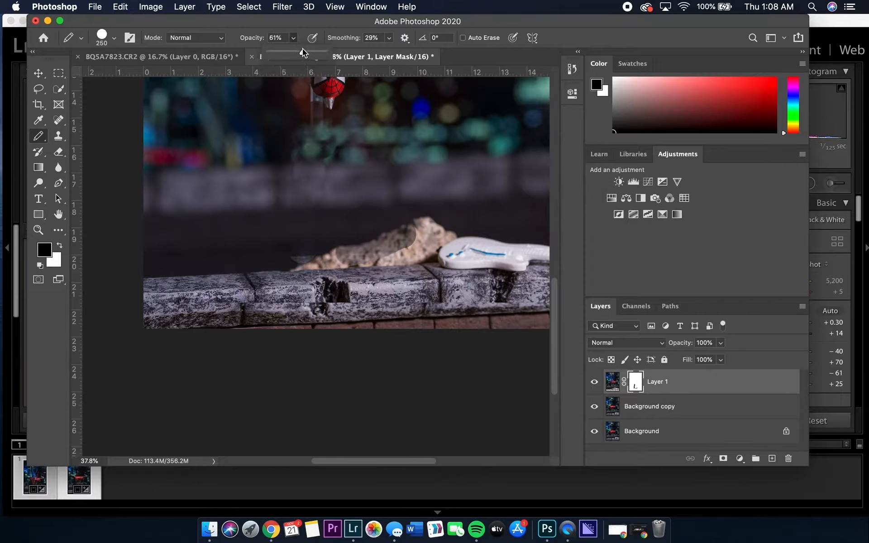
mouse_move(411, 226)
left_mouse_down()
mouse_move(368, 246)
mouse_move(305, 247)
mouse_move(409, 245)
mouse_move(437, 233)
mouse_move(411, 226)
mouse_move(282, 264)
mouse_move(382, 267)
mouse_move(355, 266)
mouse_move(398, 256)
mouse_move(409, 264)
mouse_move(383, 269)
mouse_move(449, 256)
mouse_move(417, 272)
mouse_move(350, 282)
mouse_move(238, 288)
mouse_move(322, 279)
mouse_move(236, 274)
left_mouse_up()
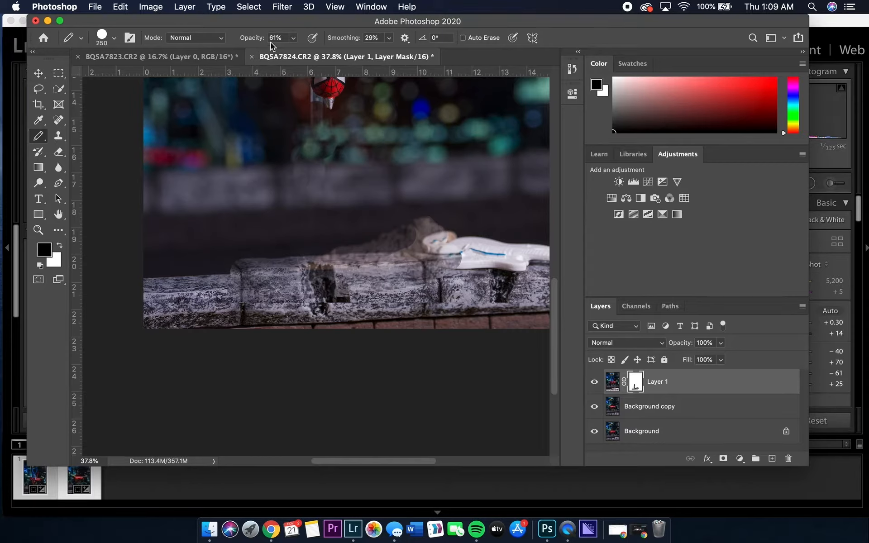
Set the Pencil opacity to 95% and mask out Layer 1's ledge, guitar and remaining rock to reveal the clean background.
left_click(294, 39)
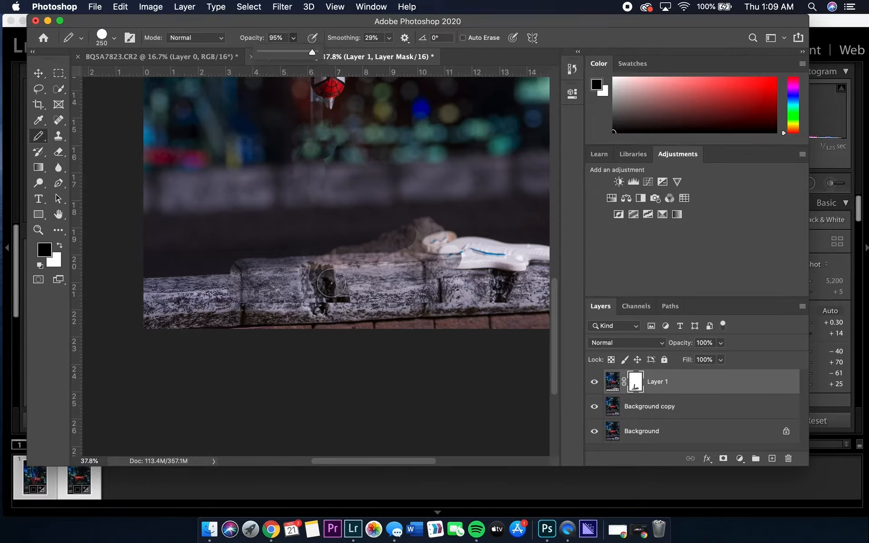
left_click(312, 274)
mouse_move(218, 274)
left_mouse_down()
mouse_move(139, 282)
mouse_move(168, 282)
mouse_move(155, 327)
left_mouse_up()
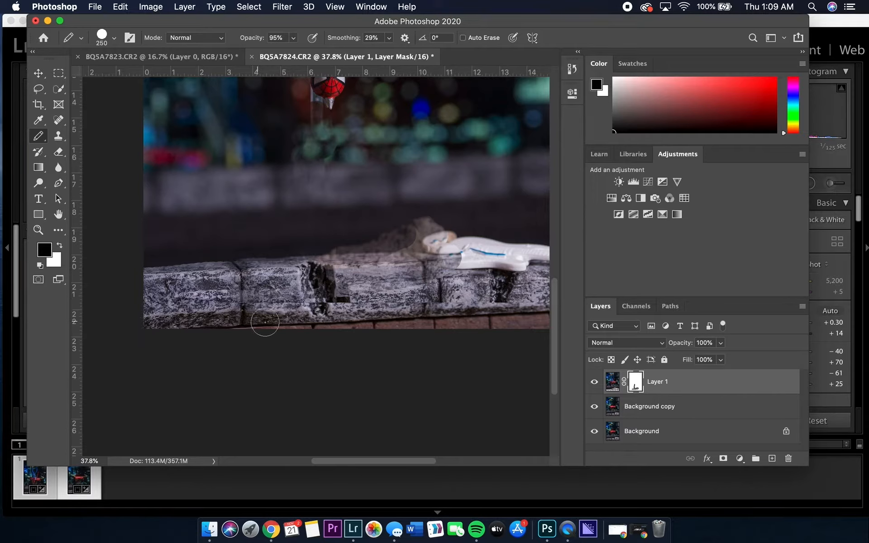
mouse_move(501, 299)
left_mouse_down()
mouse_move(558, 288)
mouse_move(534, 267)
mouse_move(447, 277)
mouse_move(539, 277)
mouse_move(528, 255)
mouse_move(400, 244)
mouse_move(470, 235)
mouse_move(544, 245)
left_mouse_up()
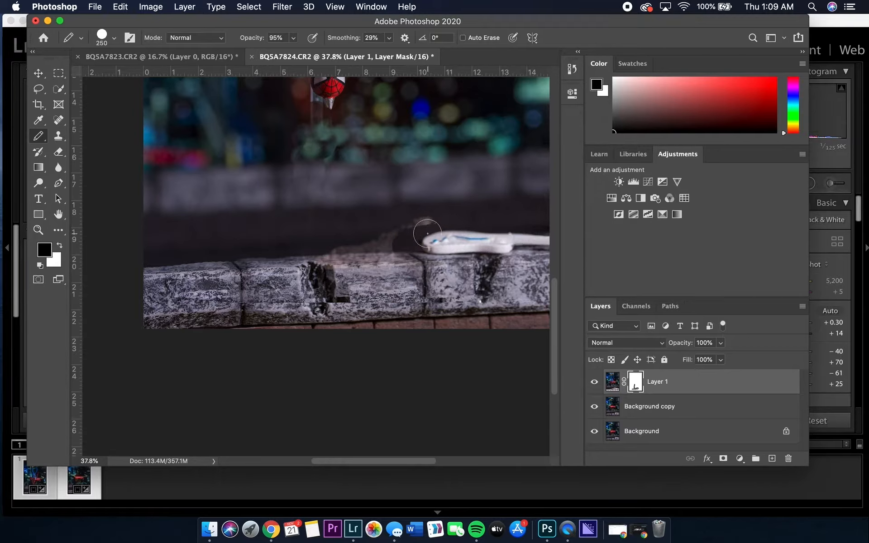
mouse_move(428, 234)
left_mouse_down()
mouse_move(336, 247)
mouse_move(327, 260)
mouse_move(413, 274)
mouse_move(326, 283)
mouse_move(393, 303)
left_mouse_up()
mouse_move(305, 307)
left_mouse_down()
mouse_move(149, 315)
mouse_move(507, 301)
mouse_move(526, 324)
mouse_move(193, 320)
left_mouse_up()
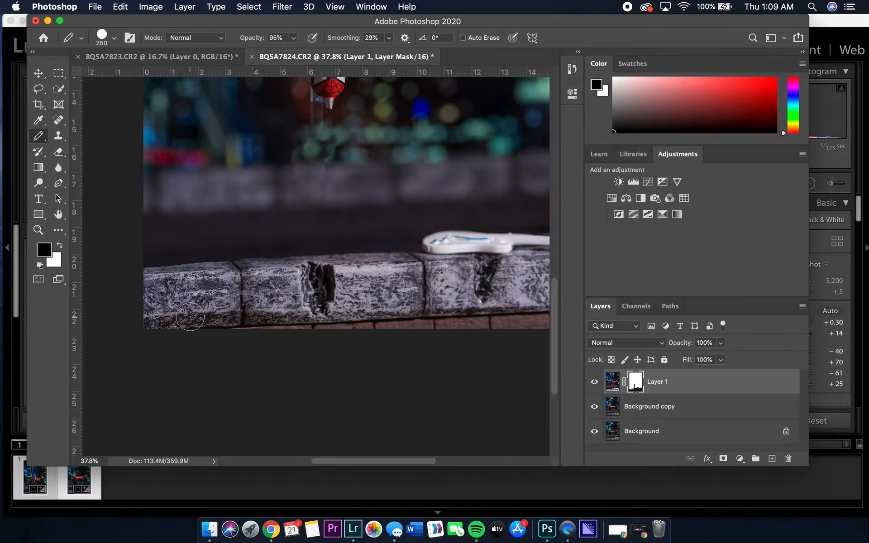
Set the Pencil opacity to 78% and paint black on Layer 1's mask over the blurred wall below the figure.
scroll(316, 235, "up", 3)
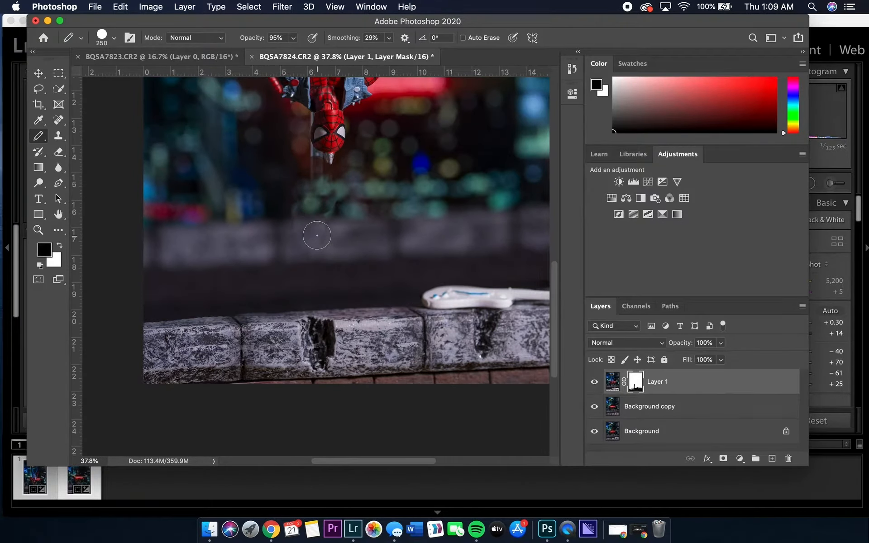
left_click(294, 40)
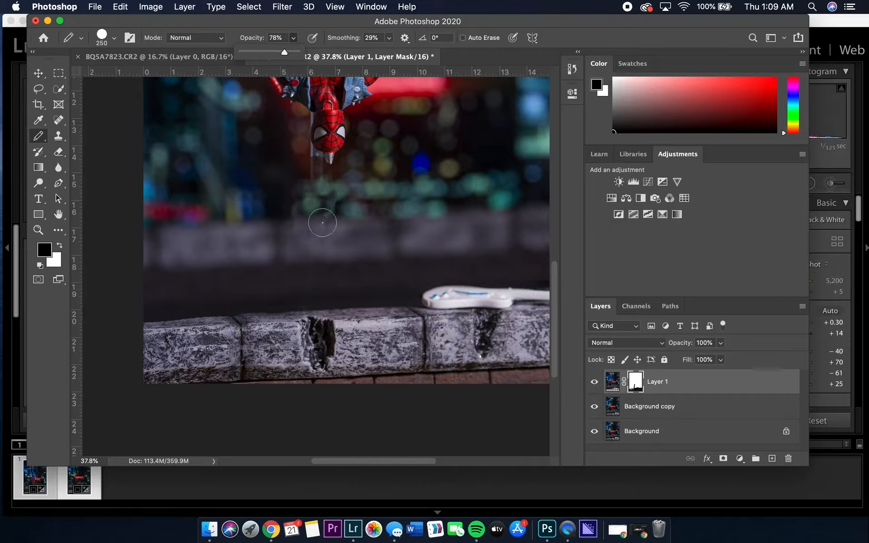
left_click(319, 227)
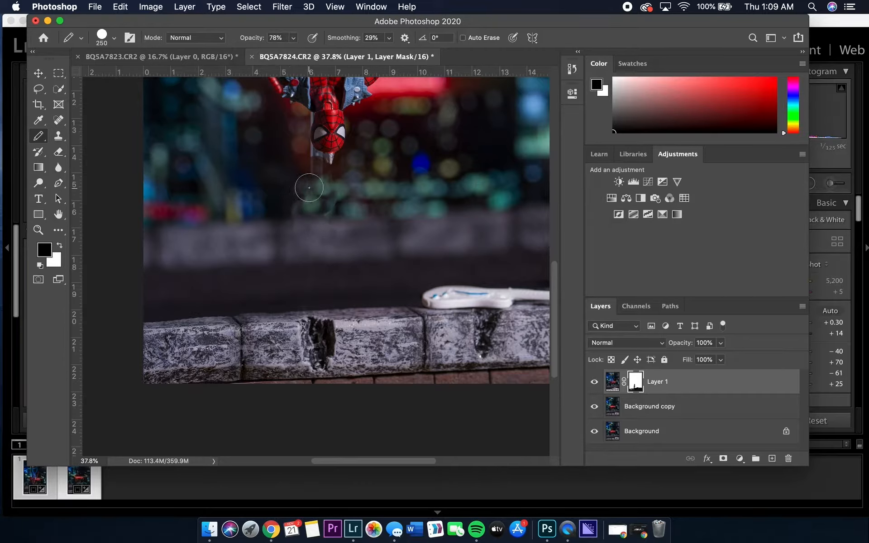
Reduce the Pencil to size 100 and 37% opacity, and blend the mask edges over the blurred wall, undoing the previous stroke.
key("bracketleft")
key("bracketleft")
key("bracketleft")
key("bracketleft")
key("bracketleft")
key("super+equal")
key("super+equal")
key("super+equal")
key("super+equal")
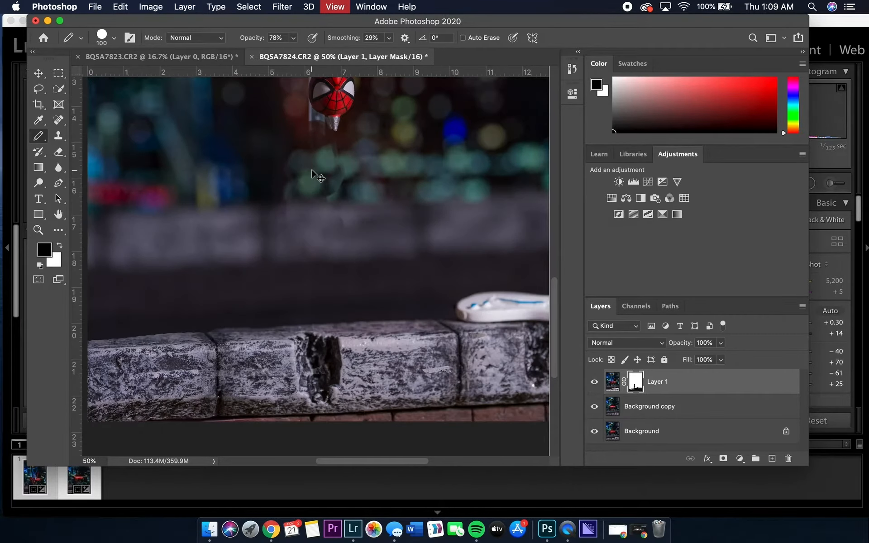
scroll(311, 170, "up", 2)
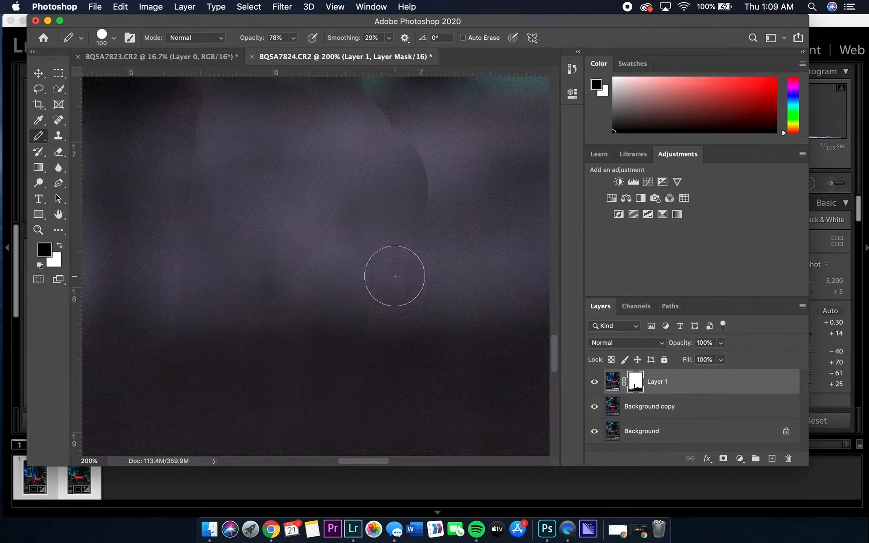
key("super+z")
left_click_drag(287, 53, 271, 53)
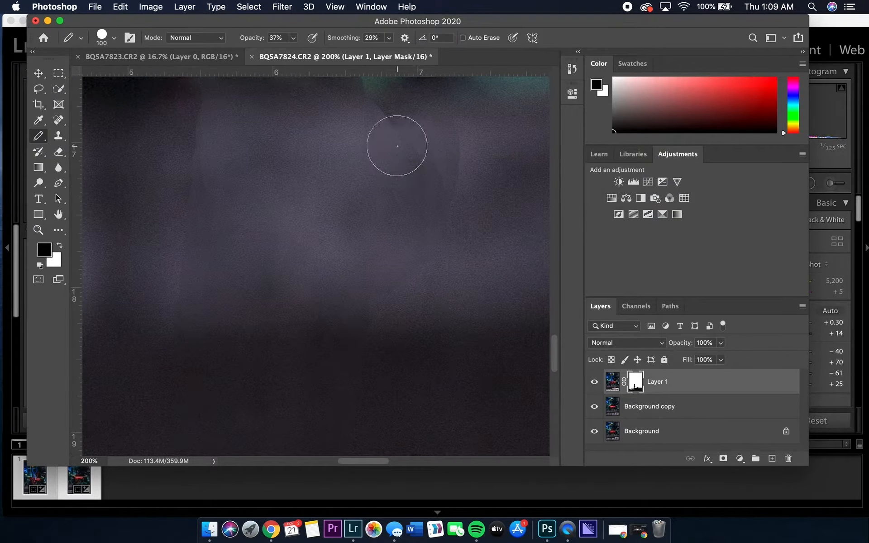
scroll(376, 122, "up", 2)
scroll(377, 122, "up", 3)
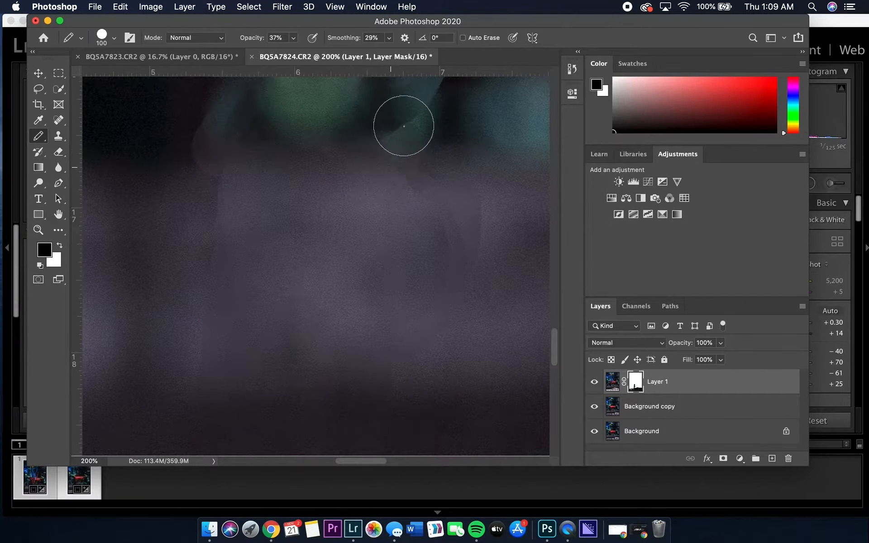
Blend Layer 1's mask edges around the green background lights below the figure's head at 37% opacity.
scroll(412, 137, "down", 2)
scroll(412, 137, "up", 15)
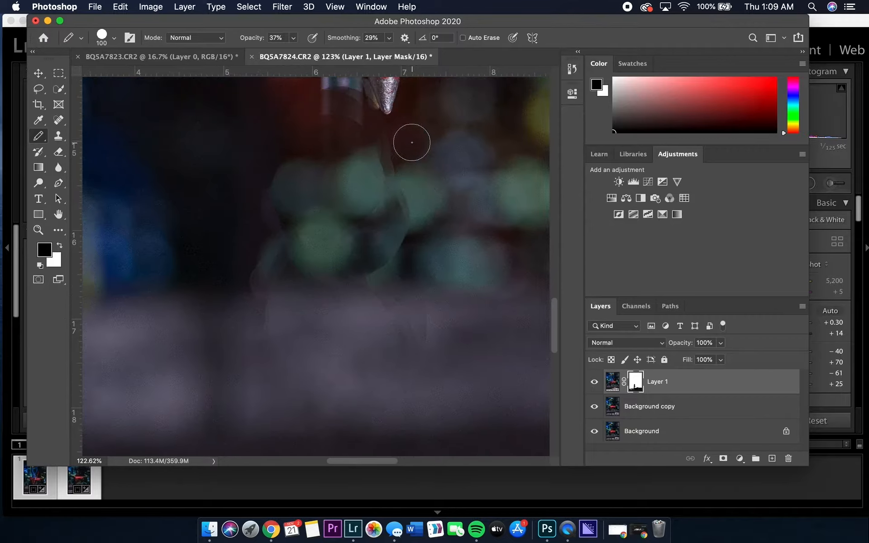
scroll(310, 210, "down", 1)
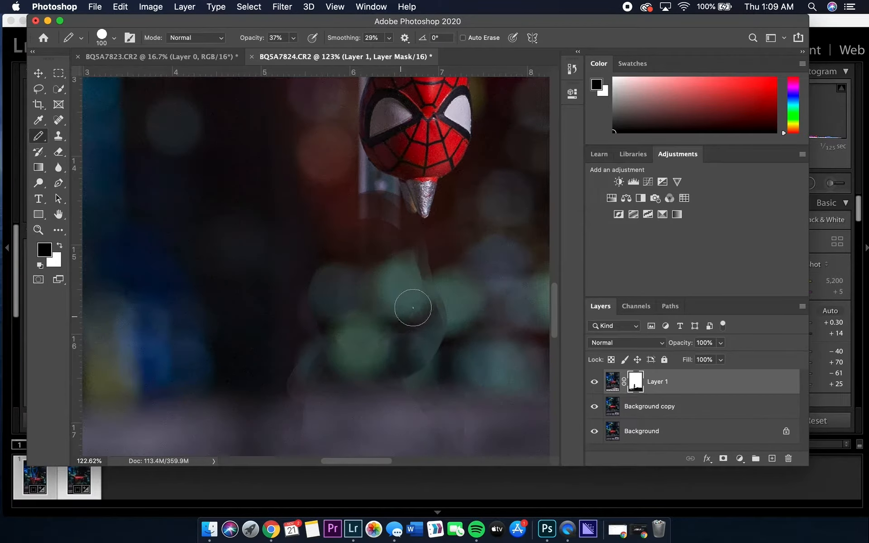
mouse_move(421, 256)
left_mouse_down()
mouse_move(436, 282)
mouse_move(417, 249)
mouse_move(442, 298)
mouse_move(433, 347)
mouse_move(448, 319)
mouse_move(423, 374)
left_mouse_up()
left_click_drag(294, 375, 295, 319)
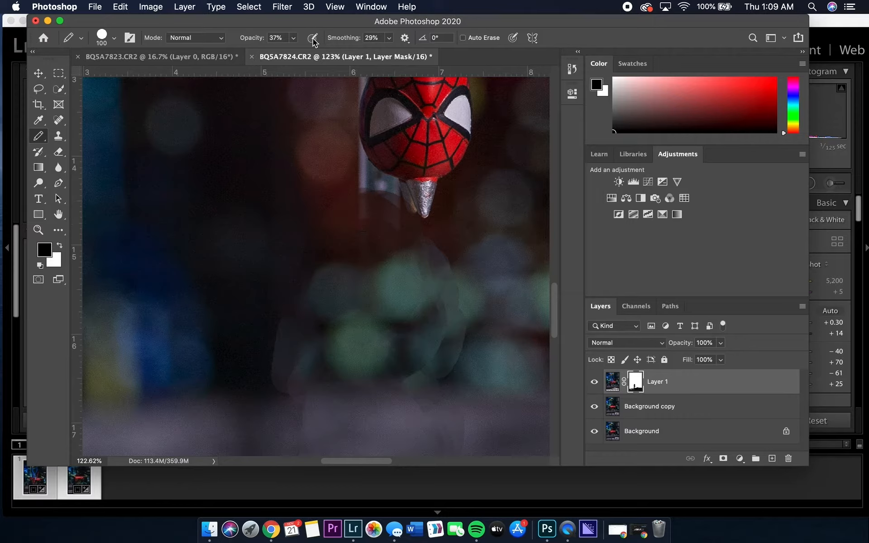
Set the Pencil to 60% opacity and size 50, and mask out the clear stand beside the figure's head and horn.
left_click(294, 38)
left_click(306, 53)
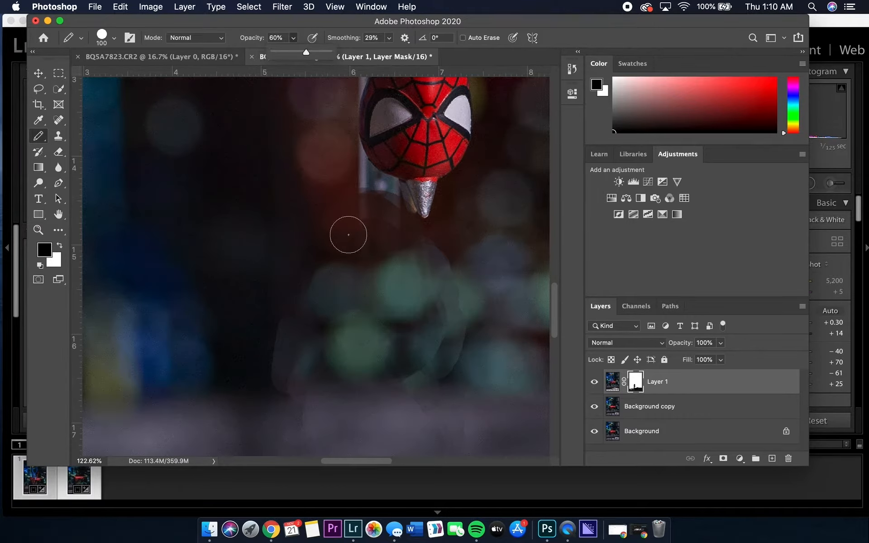
key("bracketleft")
key("bracketleft")
key("bracketleft")
key("bracketleft")
key("bracketleft")
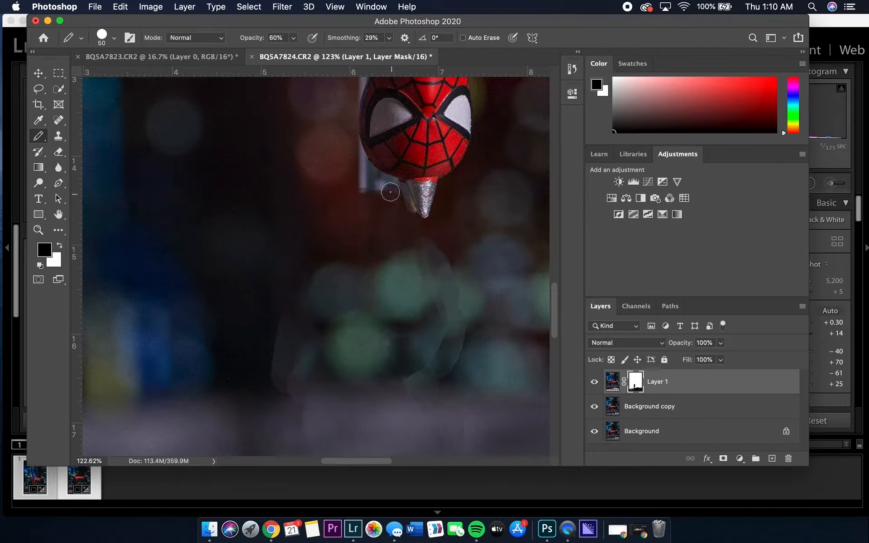
mouse_move(394, 192)
left_mouse_down()
mouse_move(359, 167)
mouse_move(372, 188)
mouse_move(365, 190)
mouse_move(389, 192)
mouse_move(360, 176)
left_mouse_up()
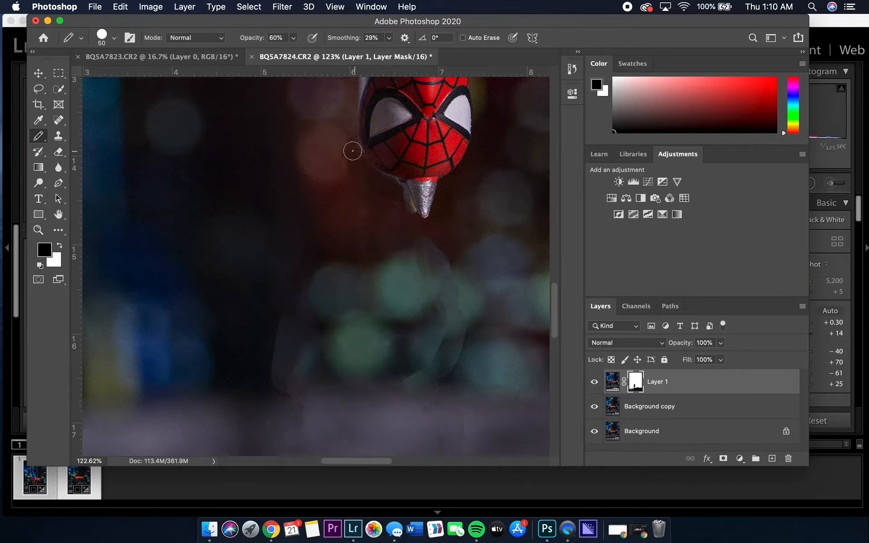
Set the Pencil to size 125 and 46% opacity, and blend the masked background along the left side of the figure's head.
scroll(354, 132, "up", 4)
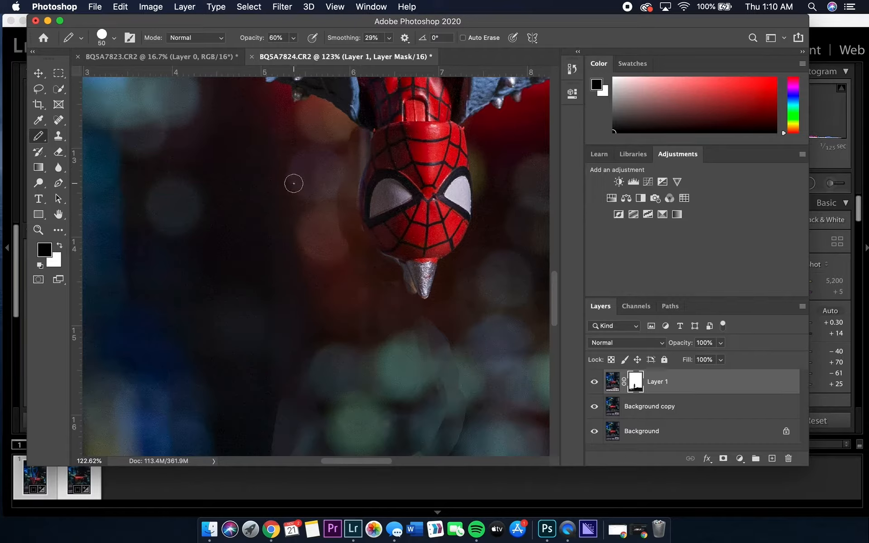
key("bracketright")
key("bracketright")
key("bracketright")
key("bracketright")
key("bracketright")
key("bracketright")
left_click(293, 38)
left_click_drag(290, 54, 286, 53)
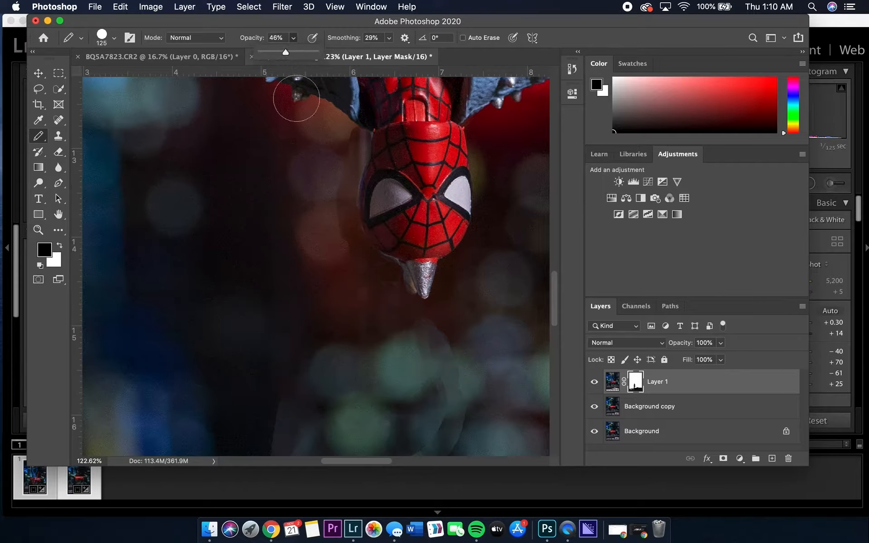
mouse_move(334, 148)
left_mouse_down()
mouse_move(325, 181)
mouse_move(328, 231)
mouse_move(351, 292)
left_mouse_up()
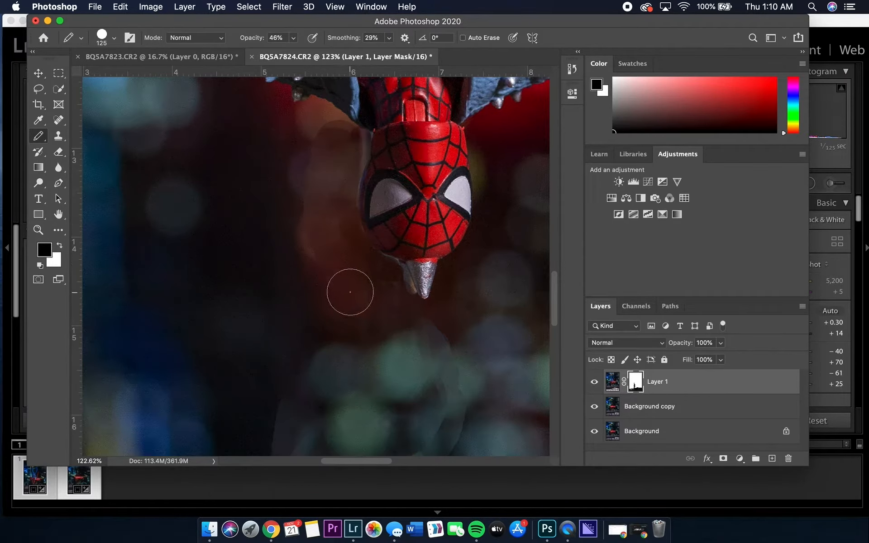
Use the Clone Stamp on Layer 1's image to cover the clear clamp on the left side of the figure's waist.
scroll(350, 293, "down", 2)
scroll(349, 294, "up", 4)
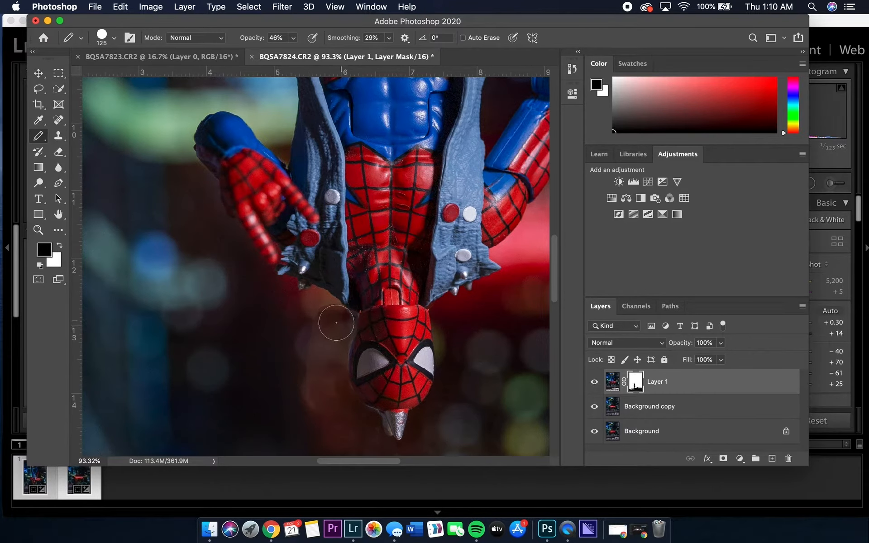
scroll(337, 323, "down", 2)
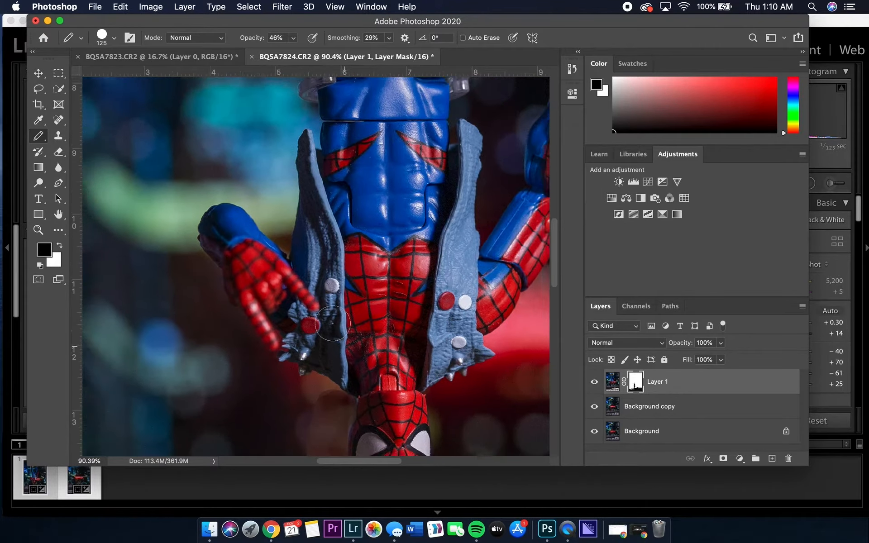
left_click(332, 324)
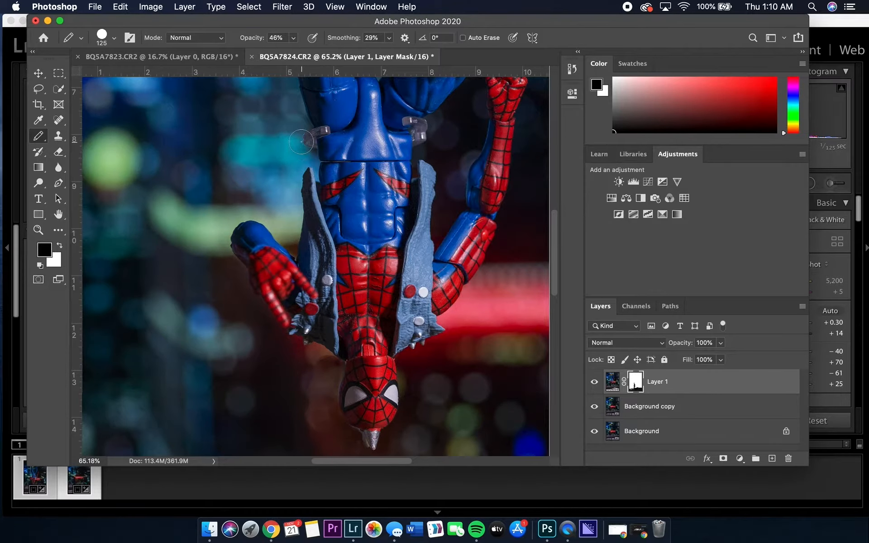
scroll(301, 142, "up", 4)
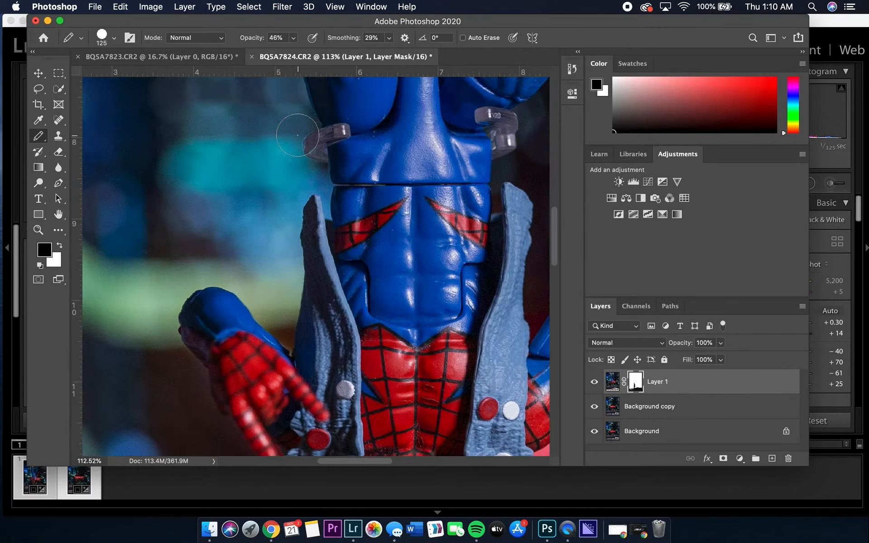
scroll(297, 135, "up", 2)
scroll(301, 97, "down", 2)
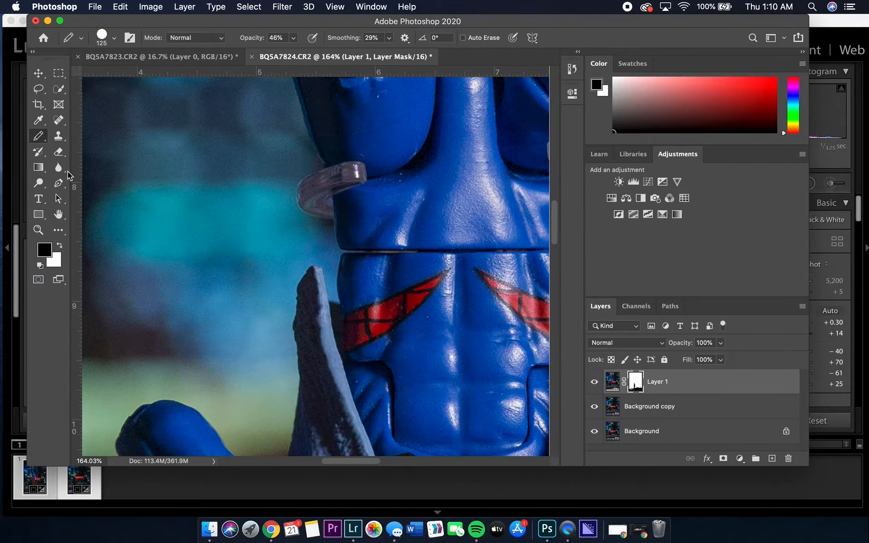
left_click(58, 139)
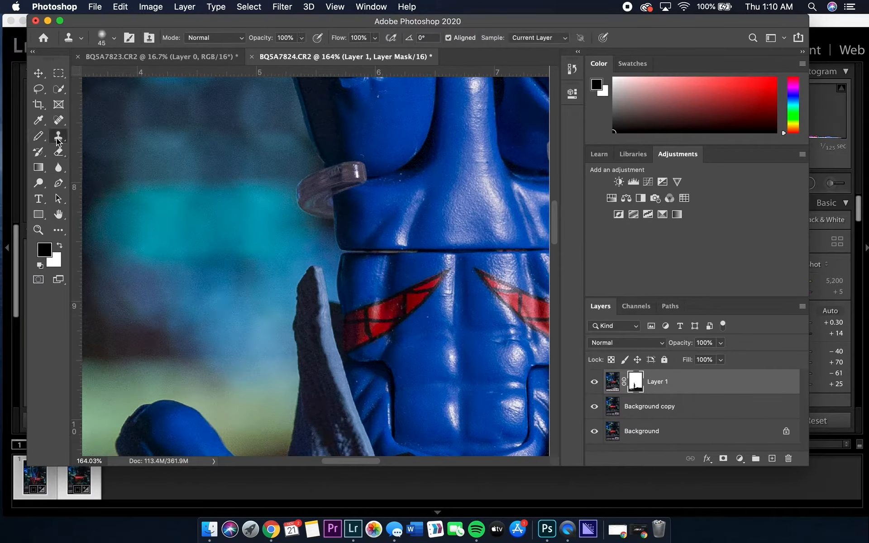
left_click(611, 384)
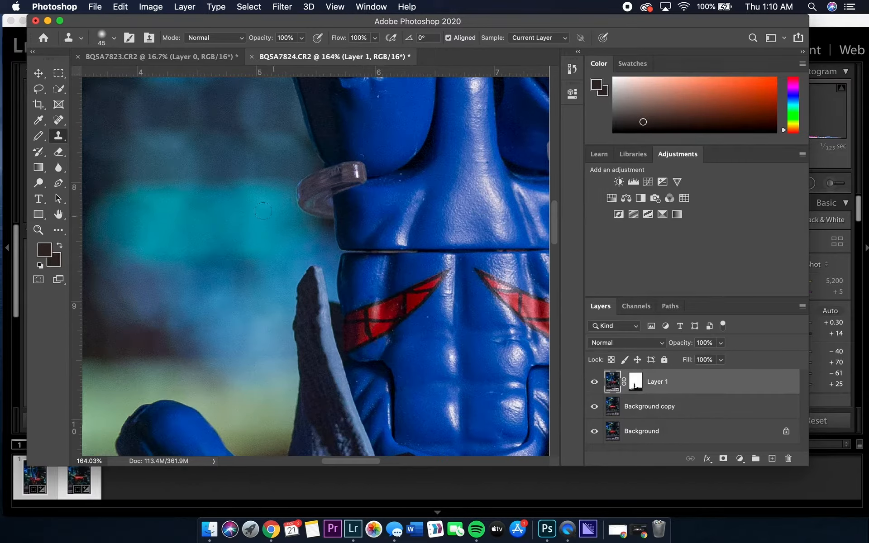
left_click(308, 237, "alt")
mouse_move(302, 195)
left_mouse_down()
mouse_move(314, 213)
mouse_move(306, 179)
mouse_move(316, 222)
mouse_move(317, 185)
left_mouse_up()
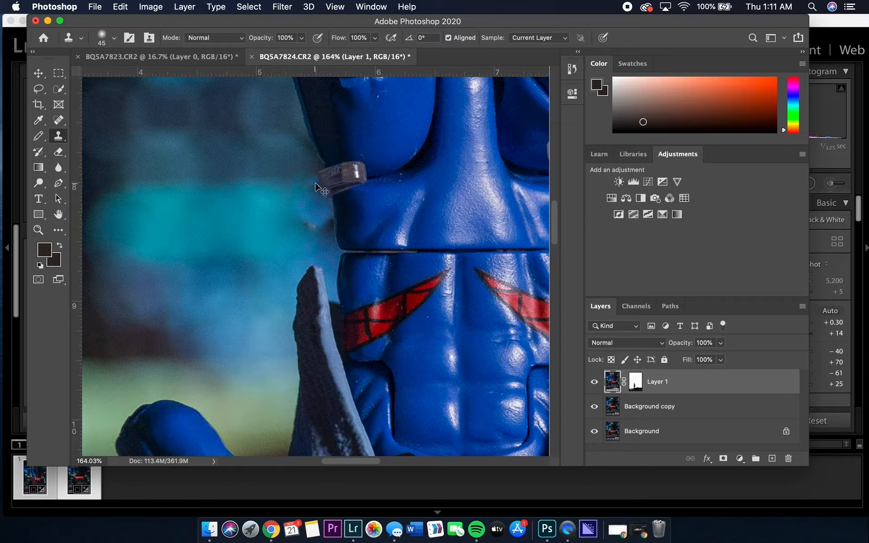
key("super+z")
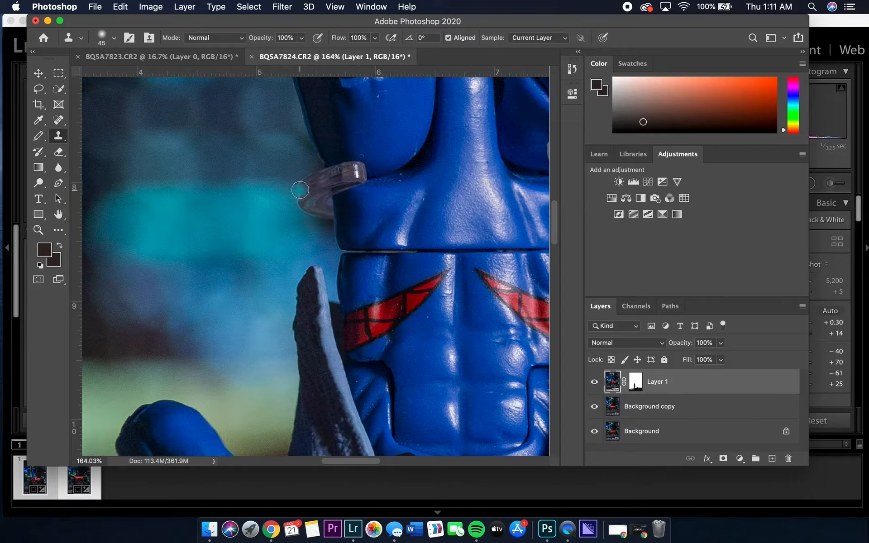
mouse_move(301, 190)
left_mouse_down()
mouse_move(316, 211)
mouse_move(292, 193)
mouse_move(301, 205)
mouse_move(321, 186)
mouse_move(320, 216)
mouse_move(304, 184)
mouse_move(315, 174)
mouse_move(297, 202)
mouse_move(309, 228)
mouse_move(325, 231)
mouse_move(330, 164)
mouse_move(367, 171)
mouse_move(334, 185)
mouse_move(335, 213)
left_mouse_up()
left_click(341, 196, "alt")
scroll(386, 220, "down", 3)
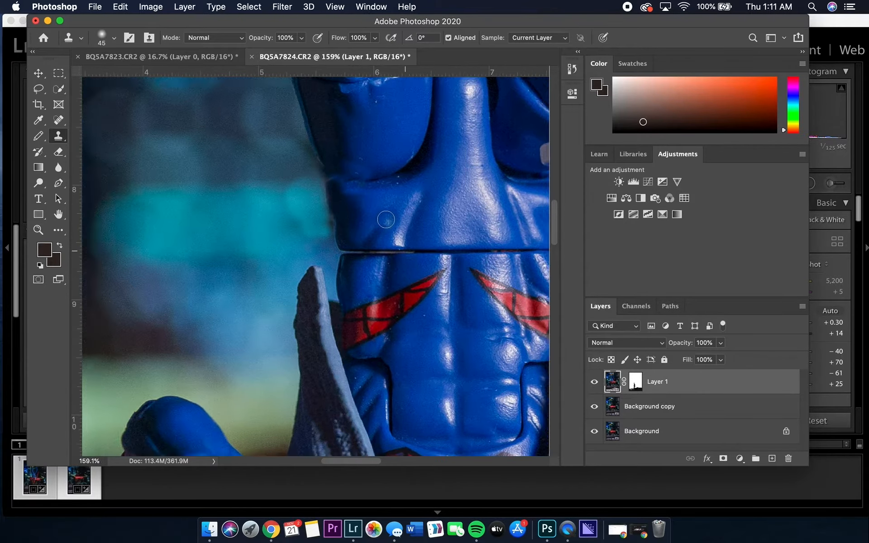
Clone the dark background over the outer part of the clear clamp on the right side of the figure's waist.
scroll(386, 220, "right", 5)
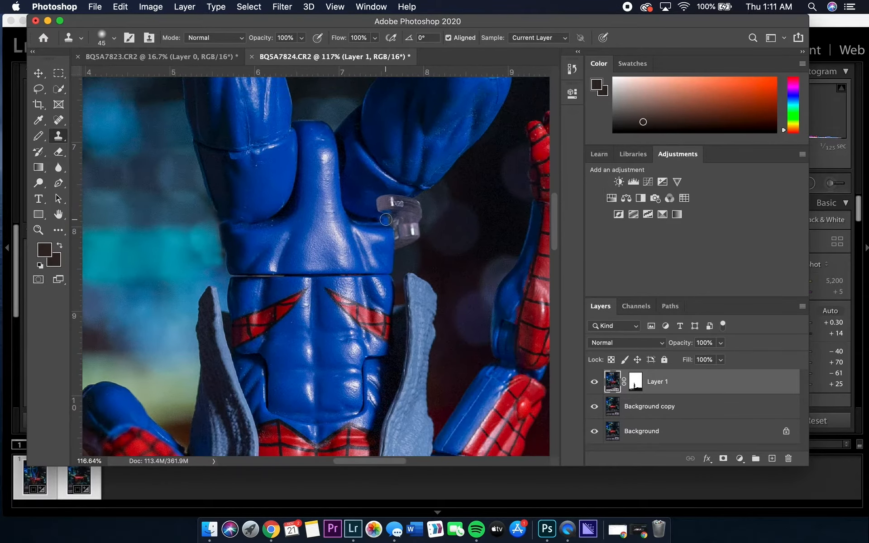
left_click(425, 208, "alt")
mouse_move(413, 235)
left_mouse_down()
mouse_move(414, 227)
mouse_move(402, 244)
mouse_move(421, 211)
mouse_move(413, 204)
mouse_move(398, 216)
mouse_move(398, 237)
mouse_move(409, 225)
mouse_move(405, 243)
left_mouse_up()
left_click_drag(387, 212, 386, 192)
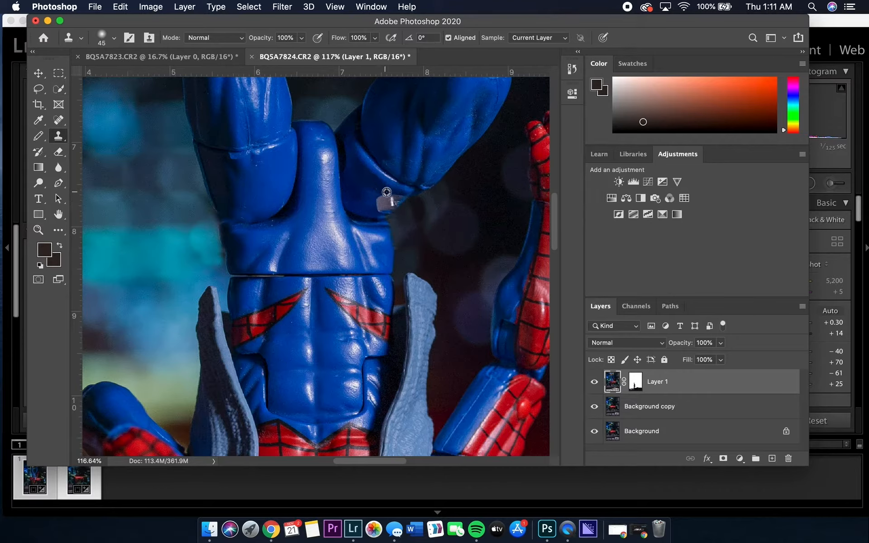
Clone the blue thigh over the remaining piece of the right clamp, undoing and repainting strokes as needed.
left_click(389, 192, "alt")
left_click_drag(375, 200, 398, 200)
mouse_move(386, 194)
left_mouse_down()
mouse_move(401, 200)
mouse_move(377, 205)
mouse_move(391, 207)
left_mouse_up()
key("super+z")
left_click(393, 209)
left_click_drag(397, 208, 390, 214)
Examine the retouched photo from the shoes to the ledge for leftover stand traces and visible mask edges.
scroll(479, 192, "down", 3)
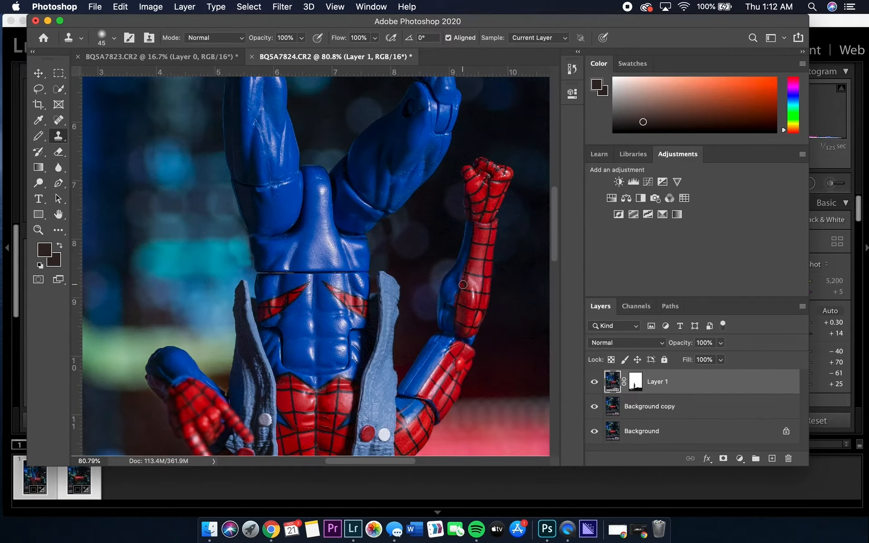
scroll(462, 284, "up", 10)
scroll(462, 285, "down", 15)
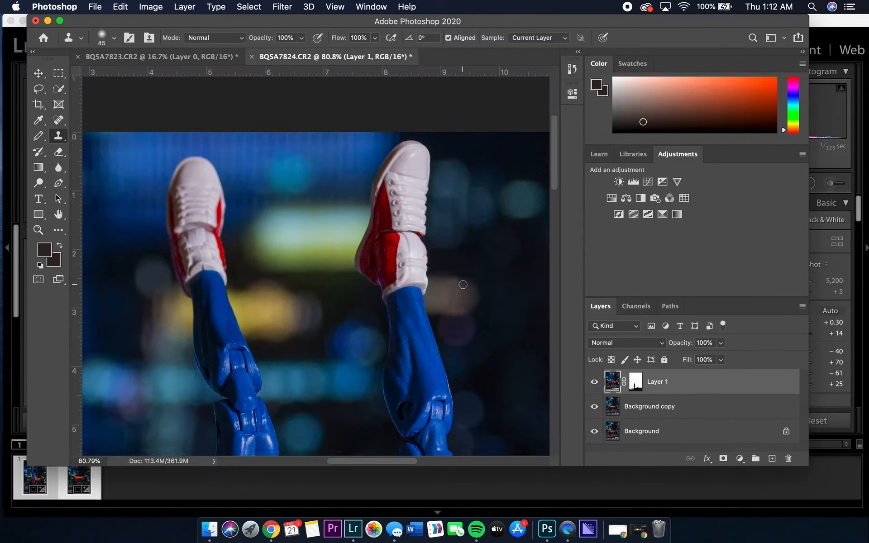
scroll(462, 284, "down", 8)
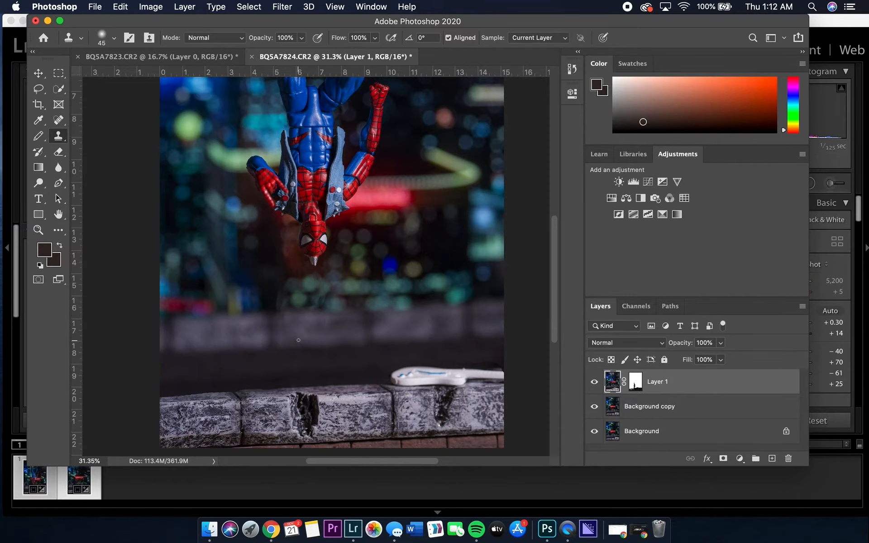
scroll(299, 340, "up", 10)
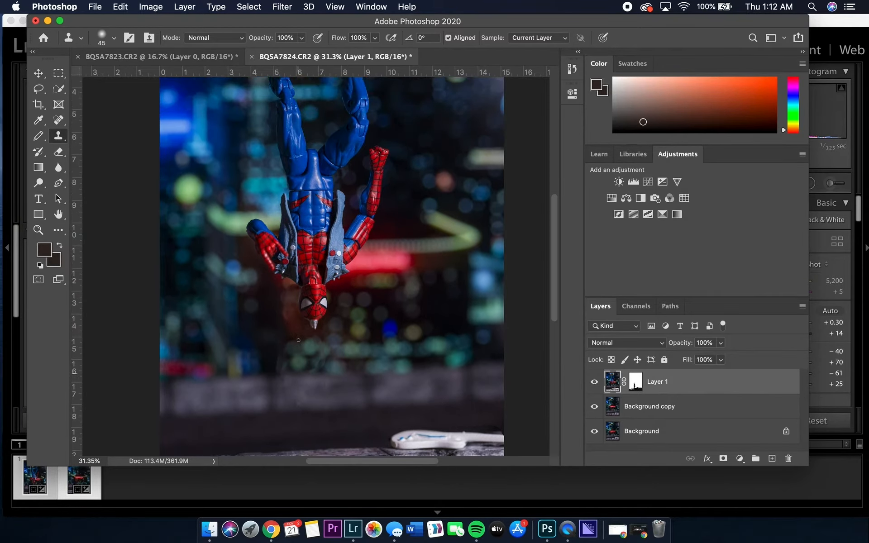
scroll(298, 340, "down", 6)
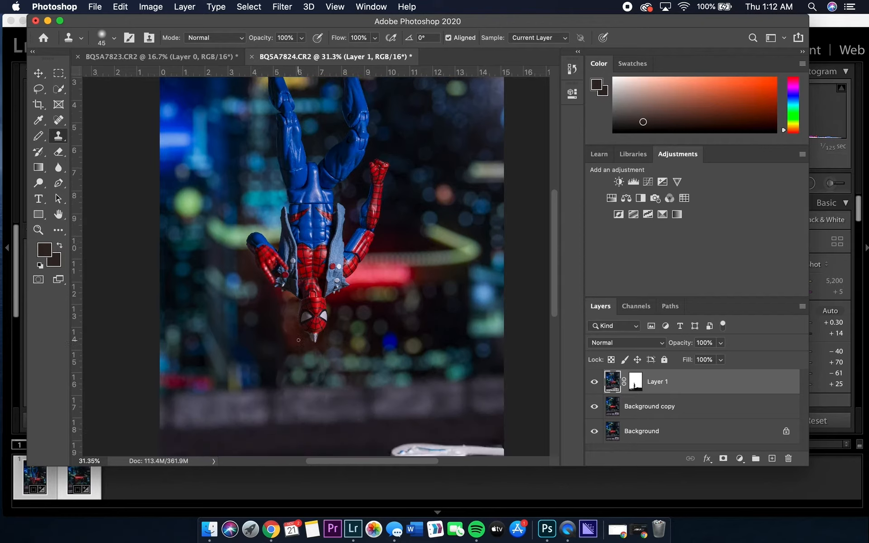
scroll(299, 341, "down", 1)
scroll(347, 342, "down", 2)
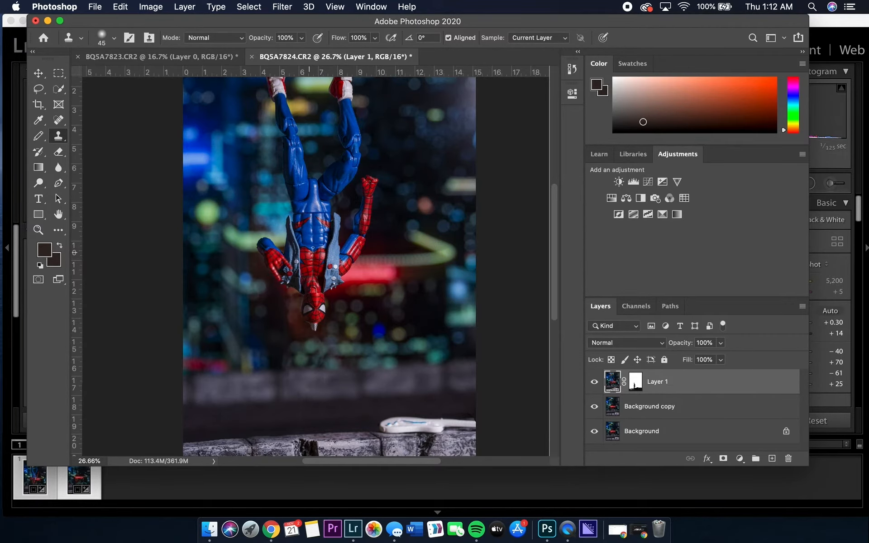
scroll(321, 354, "up", 5)
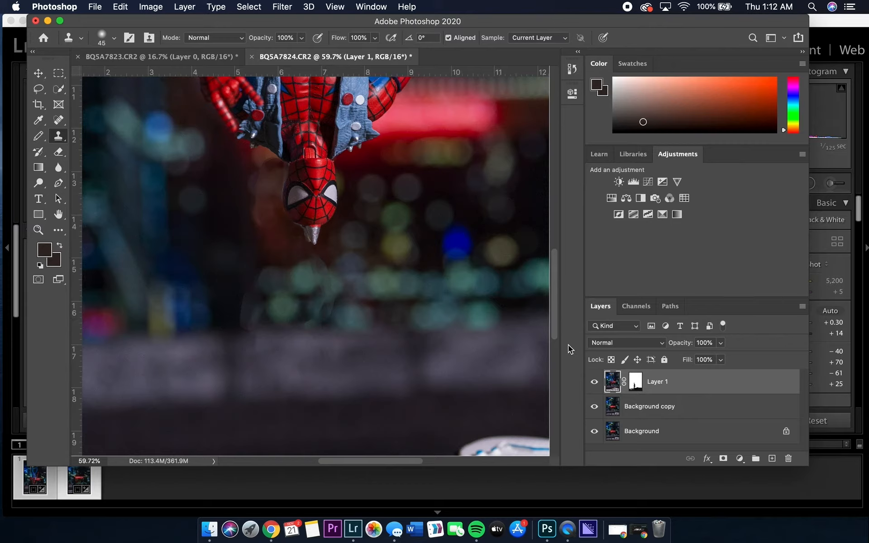
Merge a copy of all layers into a new top layer and clone dark background over the reddish patch beside the head, brush size 200.
left_click(683, 435, "shift")
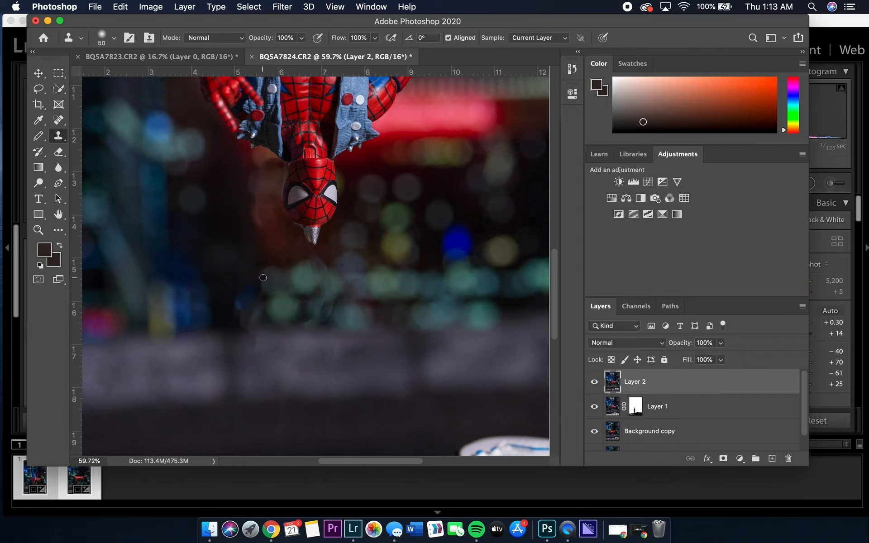
key("bracketright")
key("bracketright")
key("bracketright")
key("bracketright")
key("bracketright")
mouse_move(270, 267)
left_mouse_down()
mouse_move(253, 262)
mouse_move(254, 179)
left_mouse_up()
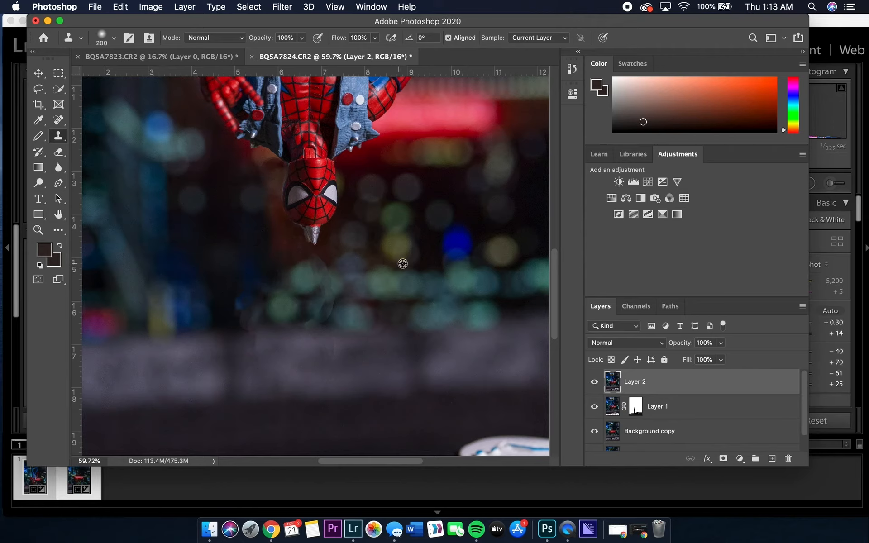
Clone clean background over the faint stand traces in the blurred lights below the head and on the blurred wall.
mouse_move(321, 267)
left_mouse_down()
mouse_move(329, 299)
mouse_move(323, 292)
mouse_move(333, 286)
mouse_move(319, 308)
left_mouse_up()
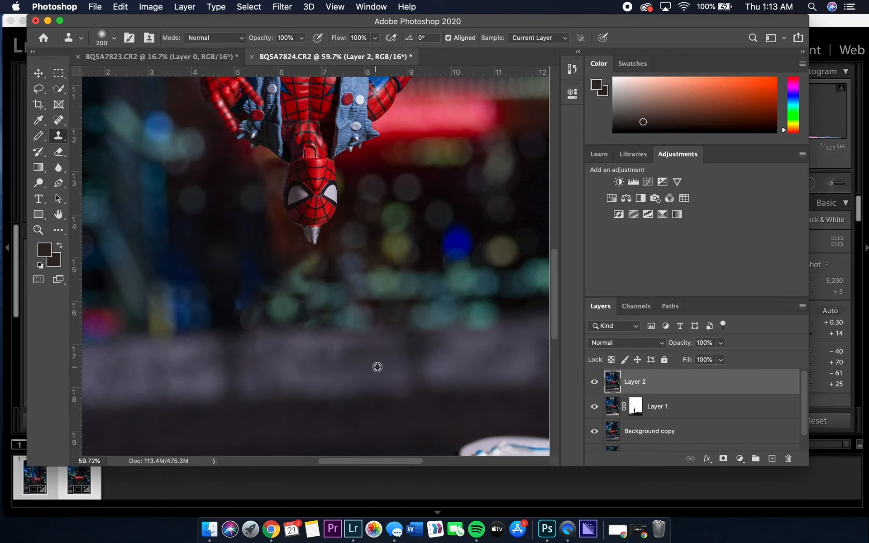
mouse_move(325, 347)
left_mouse_down()
mouse_move(310, 350)
mouse_move(333, 349)
left_mouse_up()
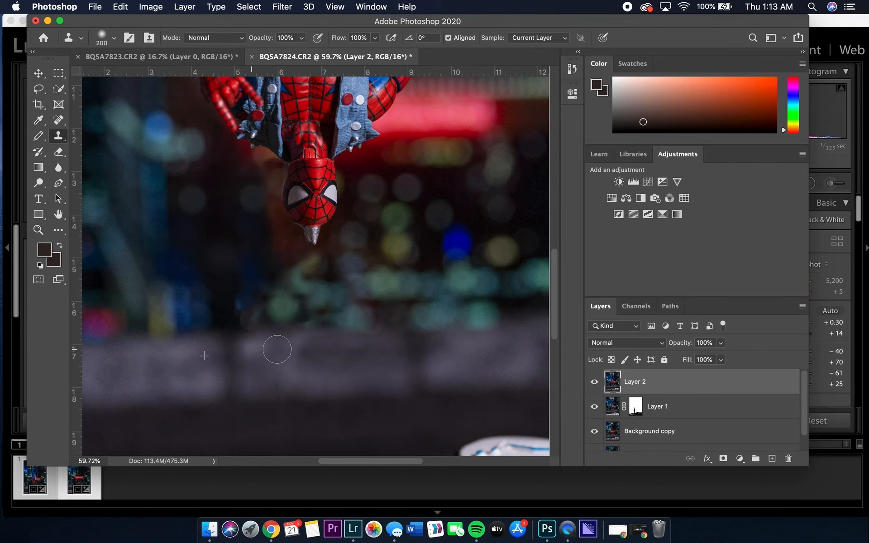
scroll(290, 351, "down", 5)
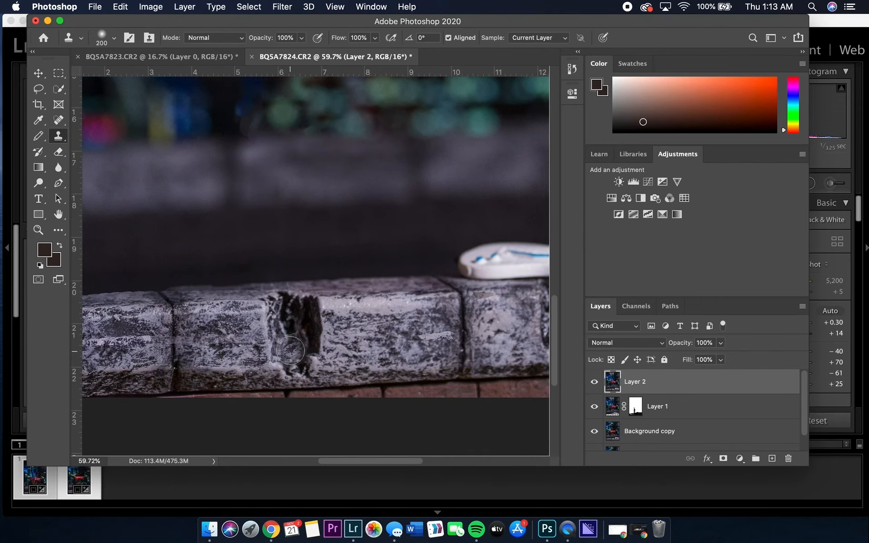
left_click(290, 351)
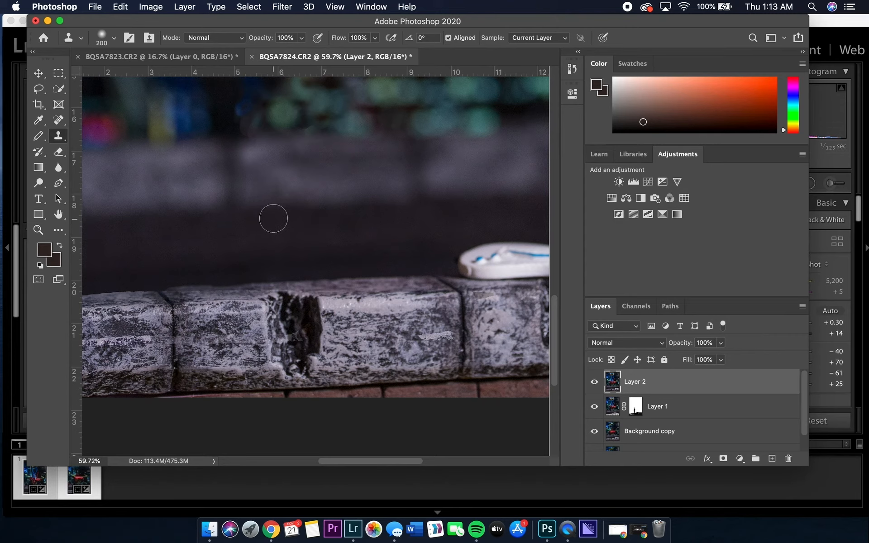
Check the whole retouched image from the shoes to the stone ledge and save the layered photo.
scroll(272, 233, "down", 2)
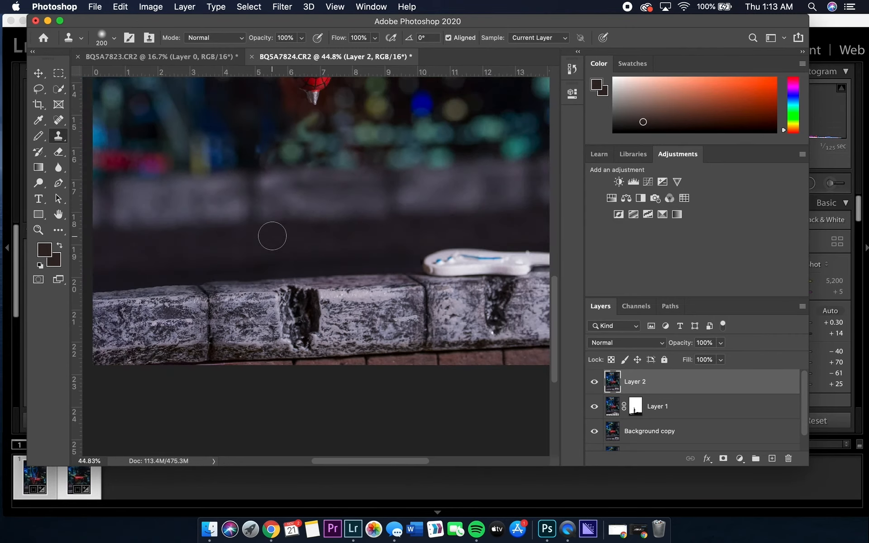
scroll(272, 236, "down", 2)
scroll(272, 235, "up", 6)
scroll(272, 236, "down", 1)
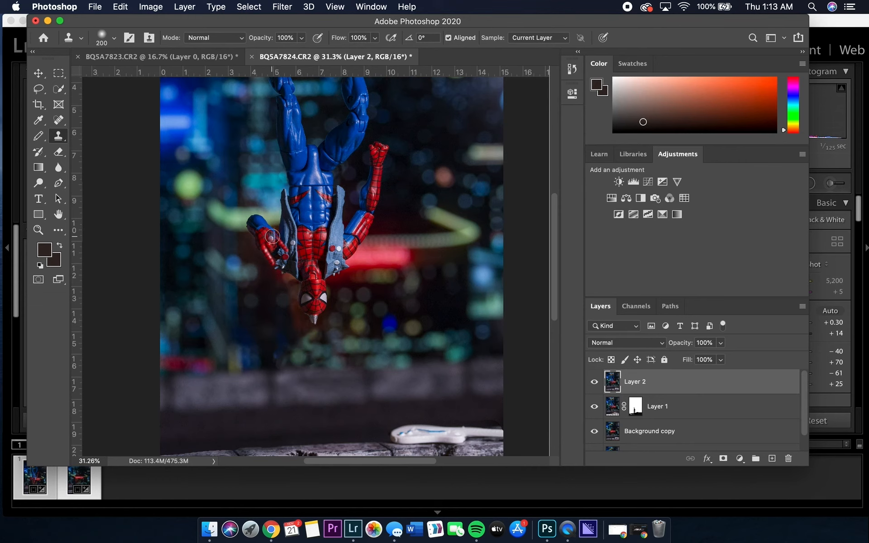
scroll(272, 236, "down", 1)
scroll(272, 237, "up", 2)
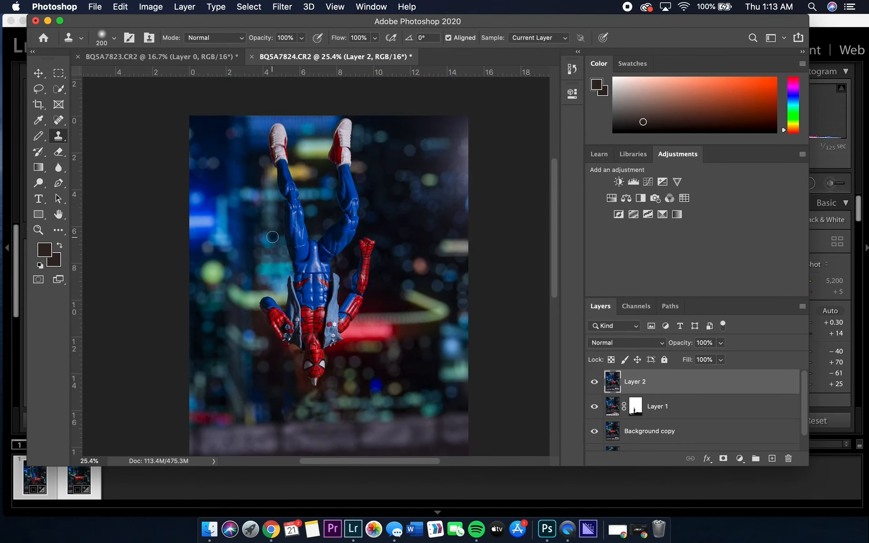
scroll(272, 237, "down", 3)
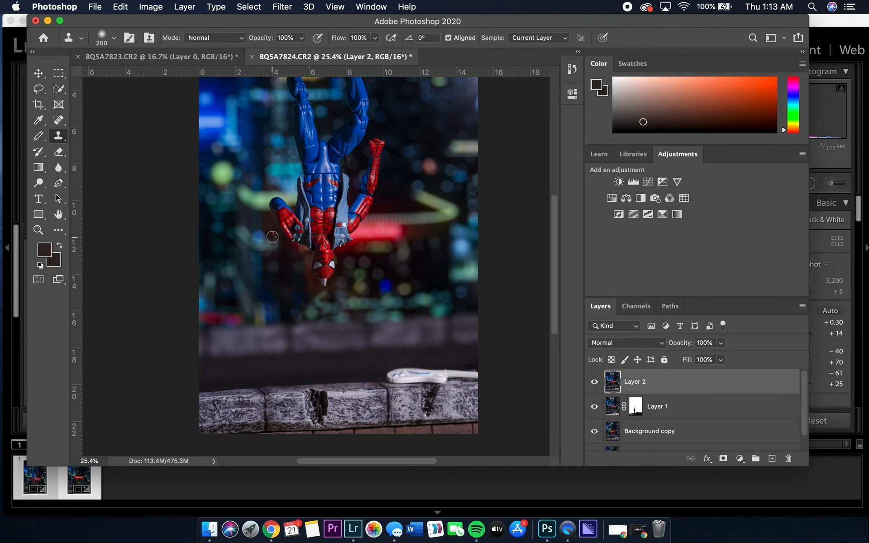
key("super+s")
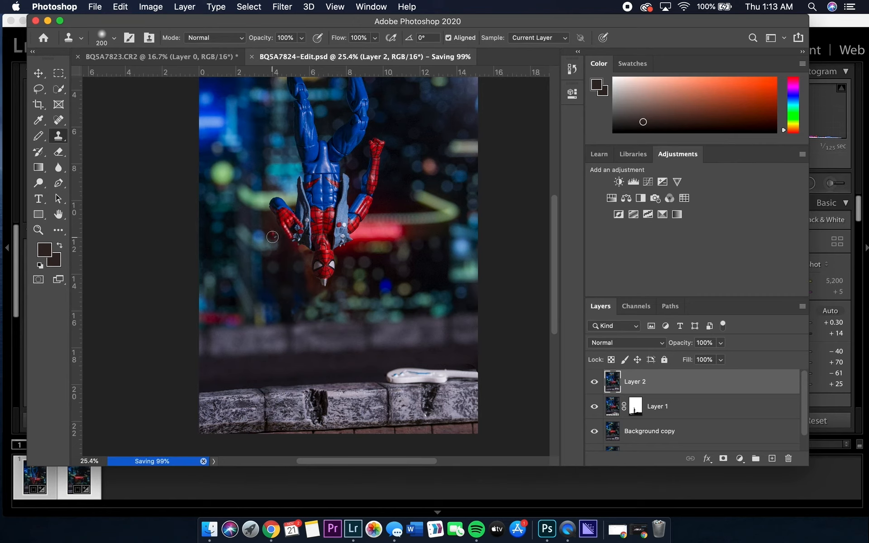
scroll(272, 237, "up", 3)
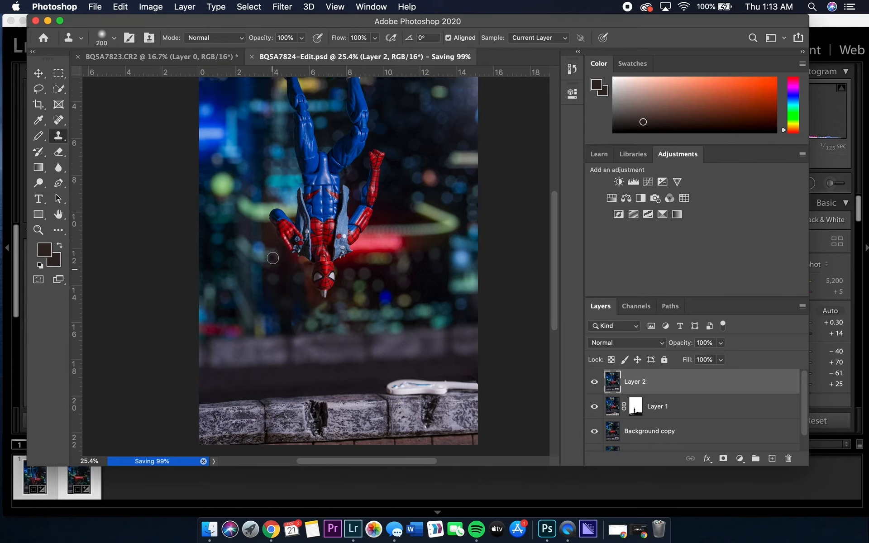